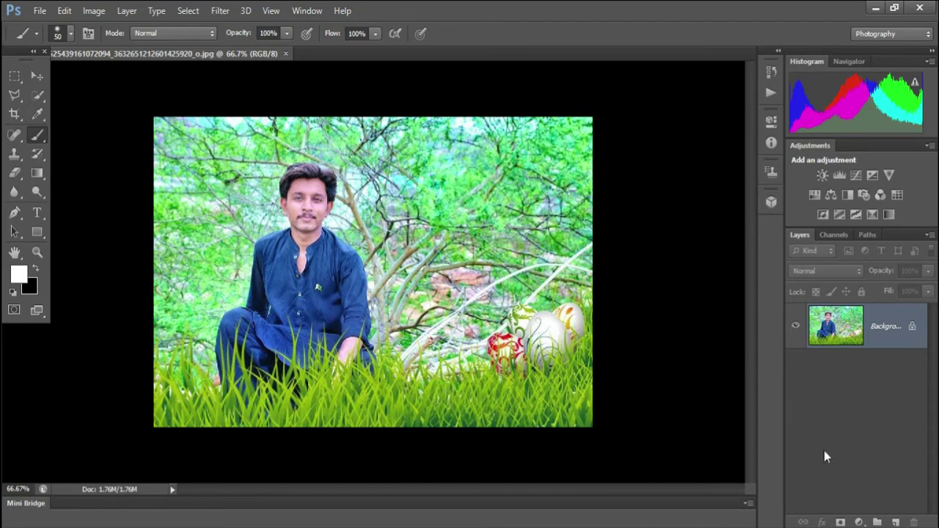
Step: Add a Channel Mixer adjustment layer with the Red output channel set to Red -50%, Green +200% and Blue -50%
{"action": "left_click", "coordinate": [859, 522]}
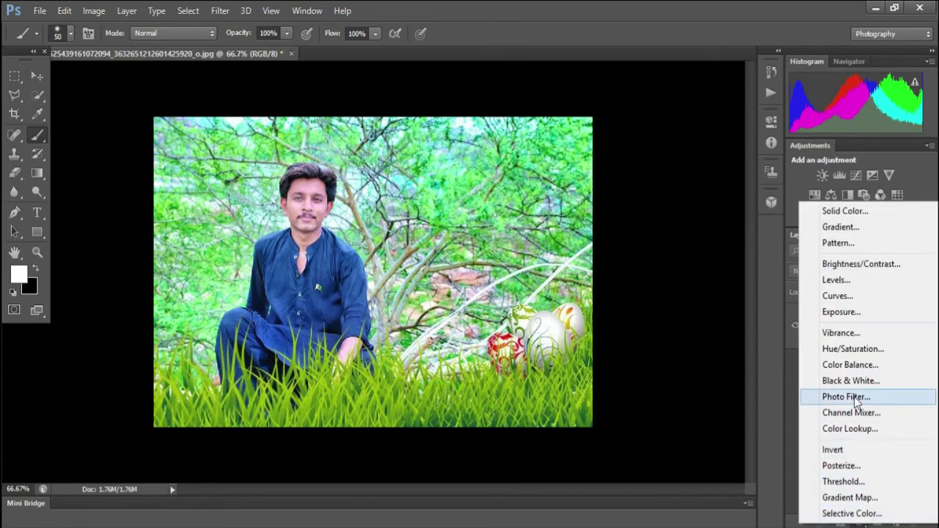
{"action": "left_click", "coordinate": [855, 415]}
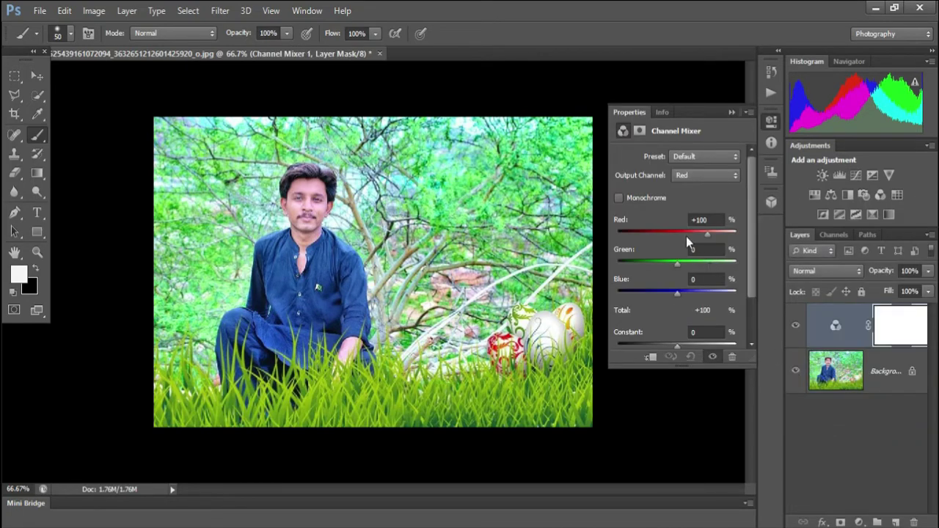
{"action": "left_click_drag", "start_coordinate": [680, 265], "coordinate": [744, 264]}
{"action": "left_click", "coordinate": [713, 220]}
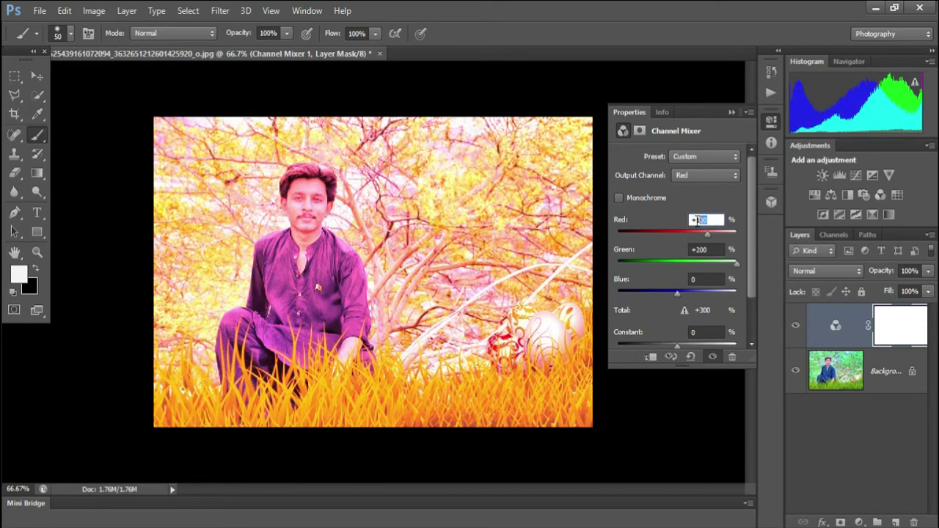
{"action": "left_click", "coordinate": [664, 235]}
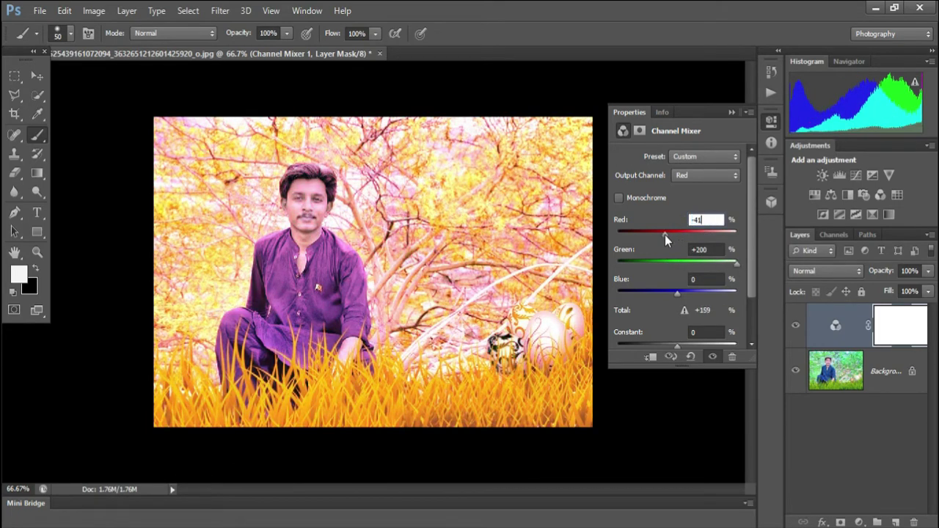
{"action": "left_click_drag", "start_coordinate": [665, 236], "coordinate": [663, 237]}
{"action": "left_click_drag", "start_coordinate": [675, 292], "coordinate": [662, 295]}
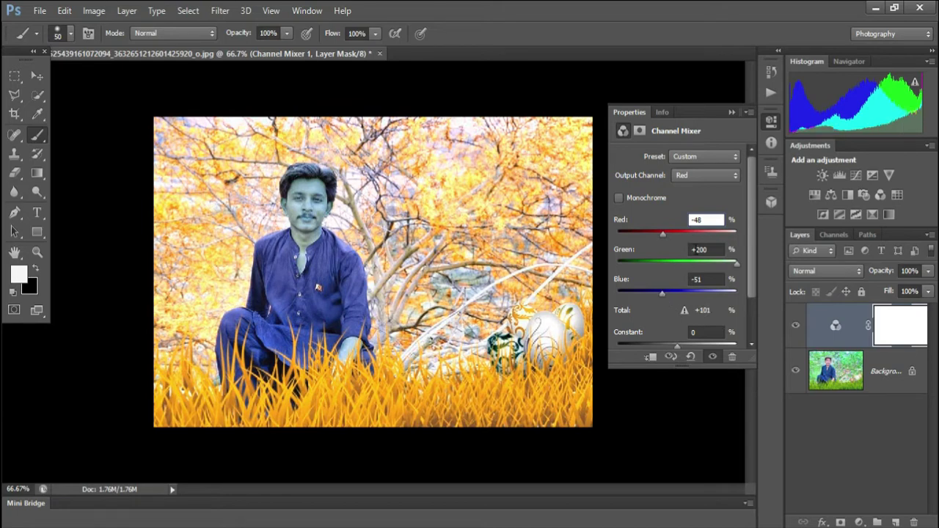
{"action": "type", "text": "-50"}
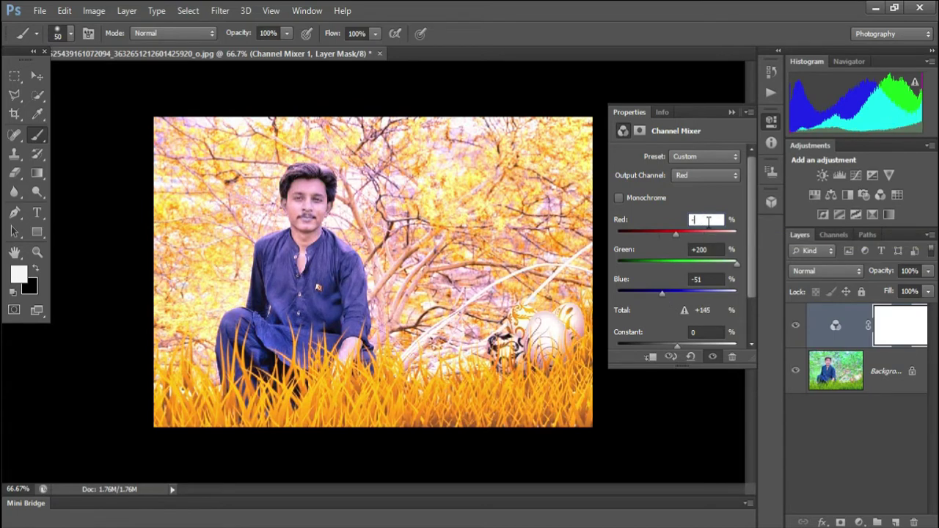
{"action": "left_click", "coordinate": [708, 280]}
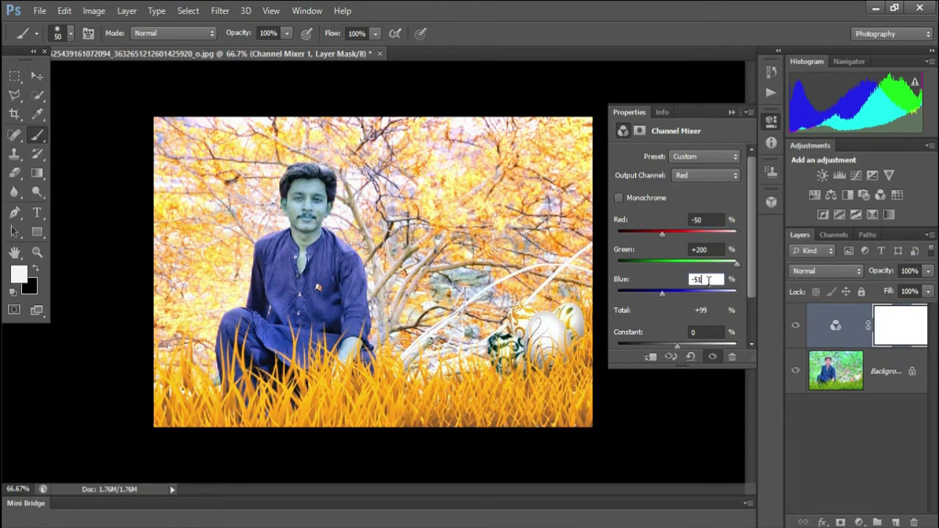
{"action": "double_click", "coordinate": [708, 279]}
{"action": "type", "text": "-50"}
{"action": "left_click", "coordinate": [731, 113]}
Step: Set the Channel Mixer layer's blend mode to Lighten and compare the photo with the layer hidden and shown
{"action": "left_click", "coordinate": [816, 271]}
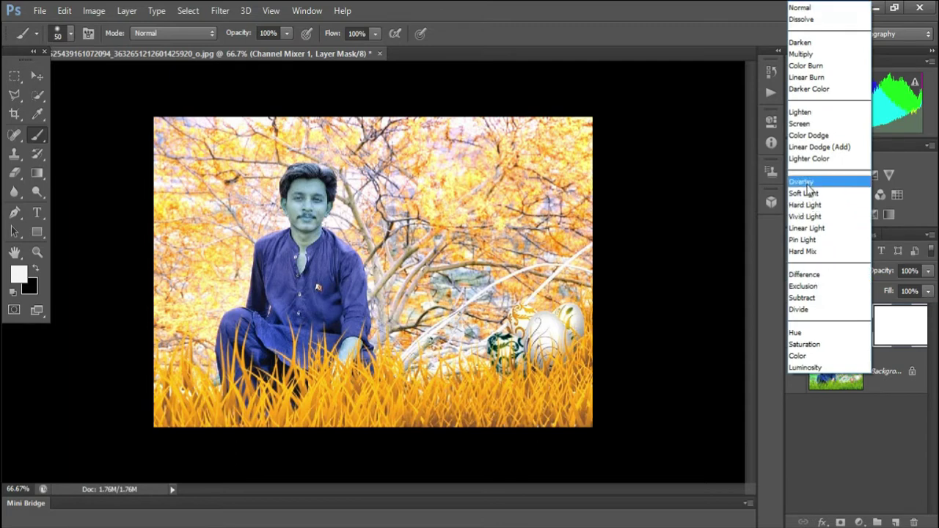
{"action": "left_click", "coordinate": [800, 112]}
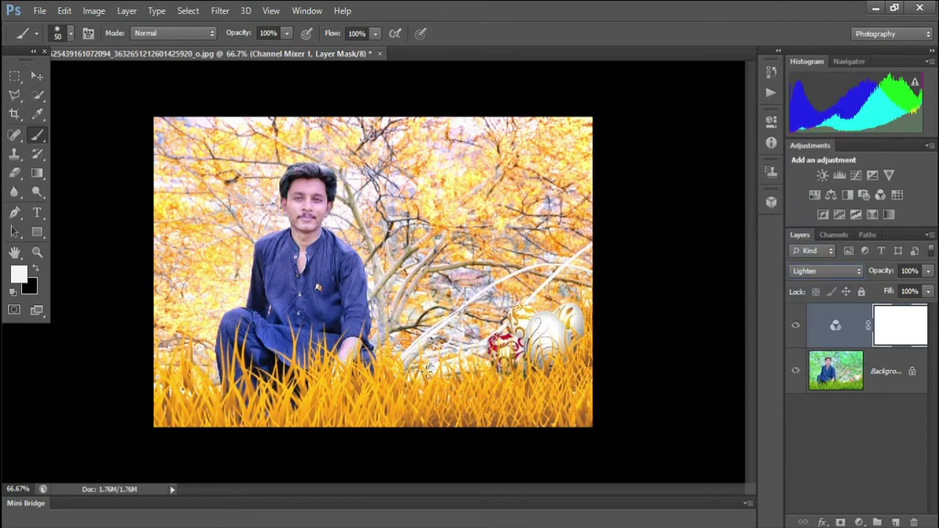
{"action": "left_click", "coordinate": [793, 329]}
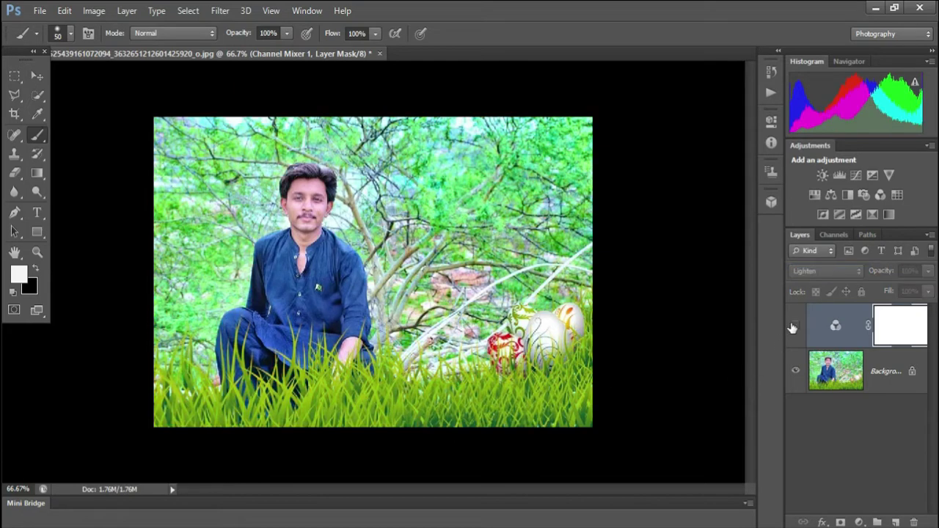
{"action": "left_click", "coordinate": [793, 328]}
{"action": "left_click", "coordinate": [794, 328]}
{"action": "left_click", "coordinate": [793, 328]}
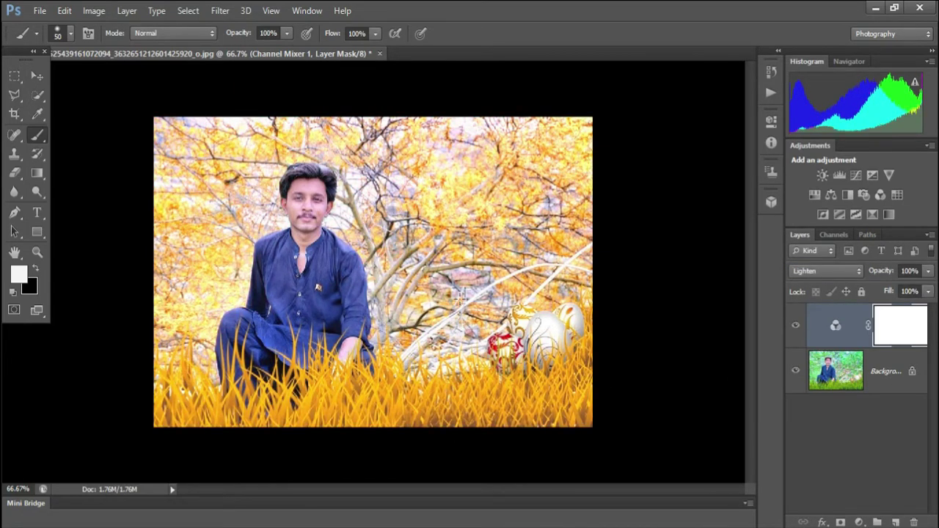
Step: Add a Selective Color adjustment layer with Yellows set to Cyan -100% and Magenta +10%, and compare the photo with and without it
{"action": "left_click", "coordinate": [859, 522]}
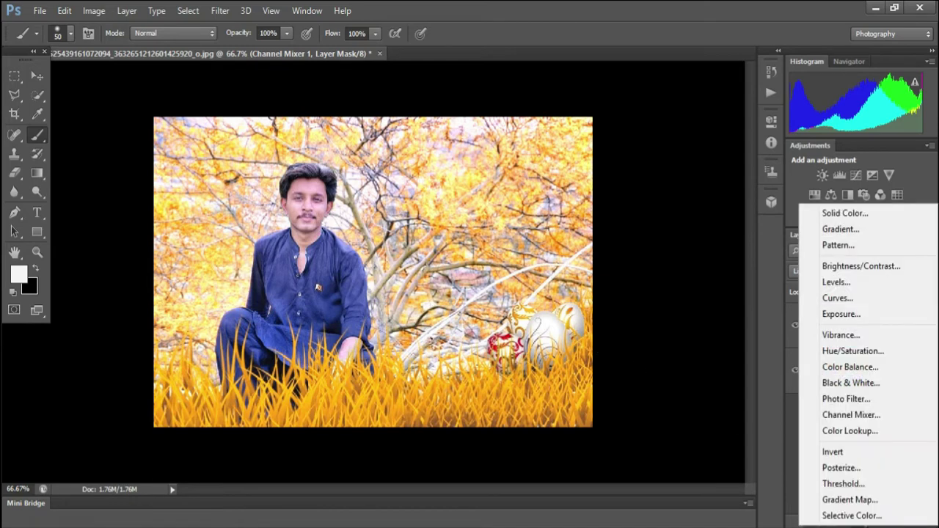
{"action": "left_click", "coordinate": [855, 516]}
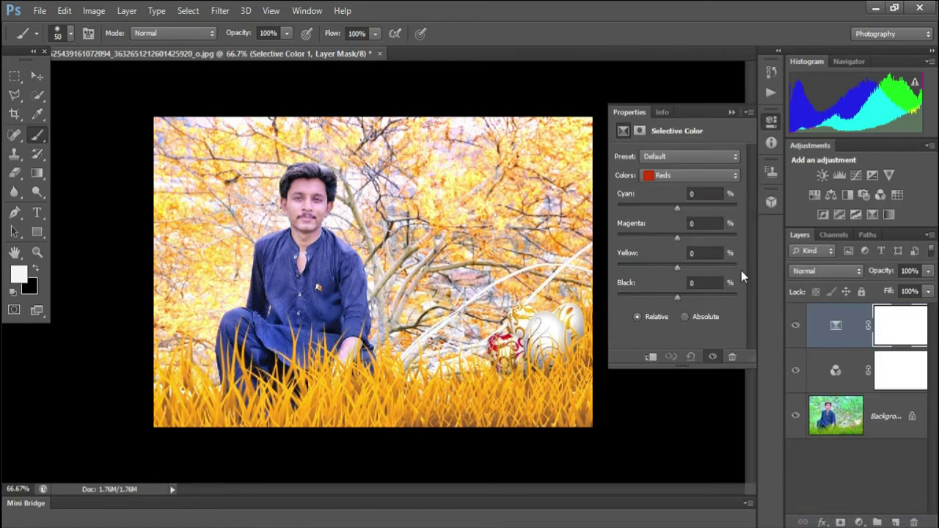
{"action": "left_click", "coordinate": [698, 176]}
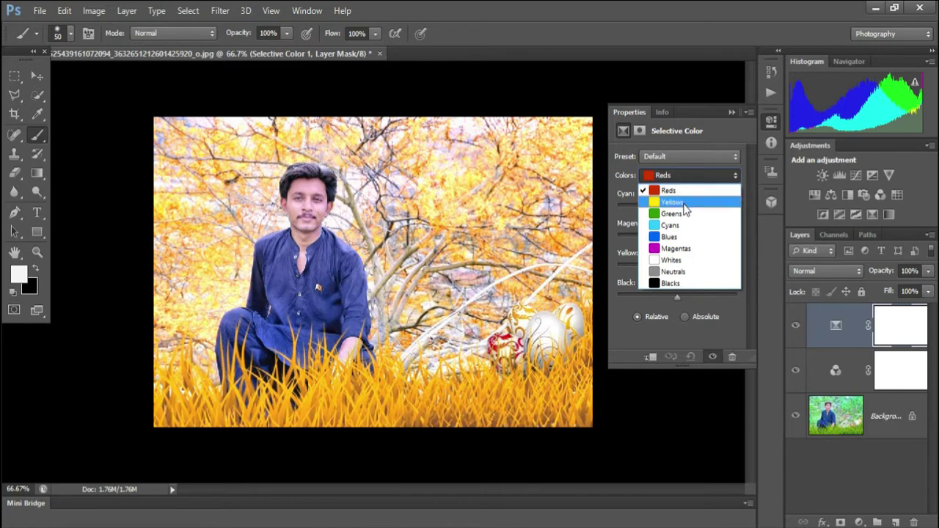
{"action": "left_click", "coordinate": [683, 204]}
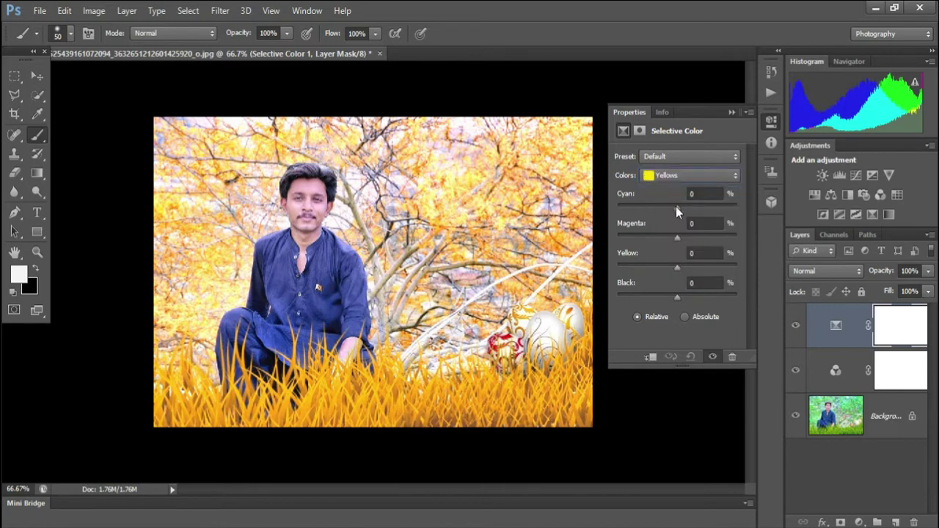
{"action": "left_click_drag", "start_coordinate": [676, 209], "coordinate": [609, 207]}
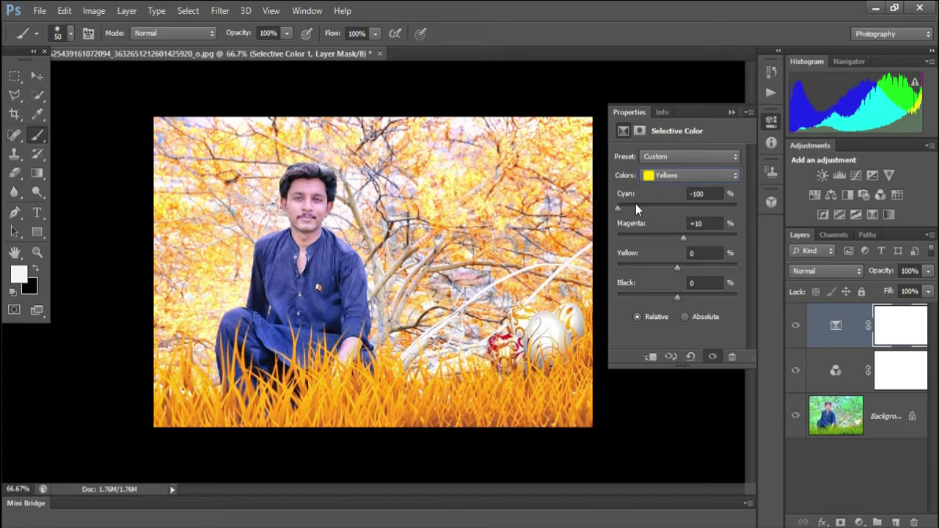
{"action": "left_click", "coordinate": [654, 182]}
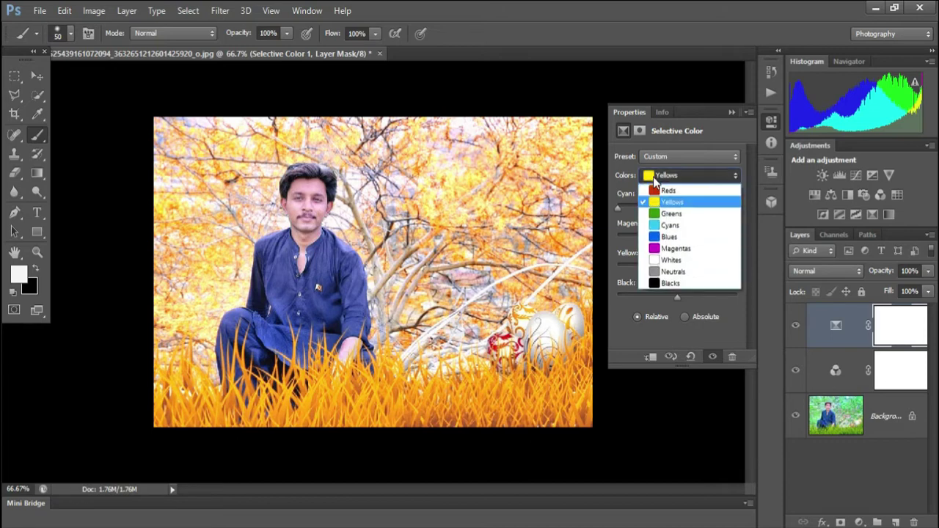
{"action": "left_click", "coordinate": [674, 176]}
{"action": "left_click", "coordinate": [731, 111]}
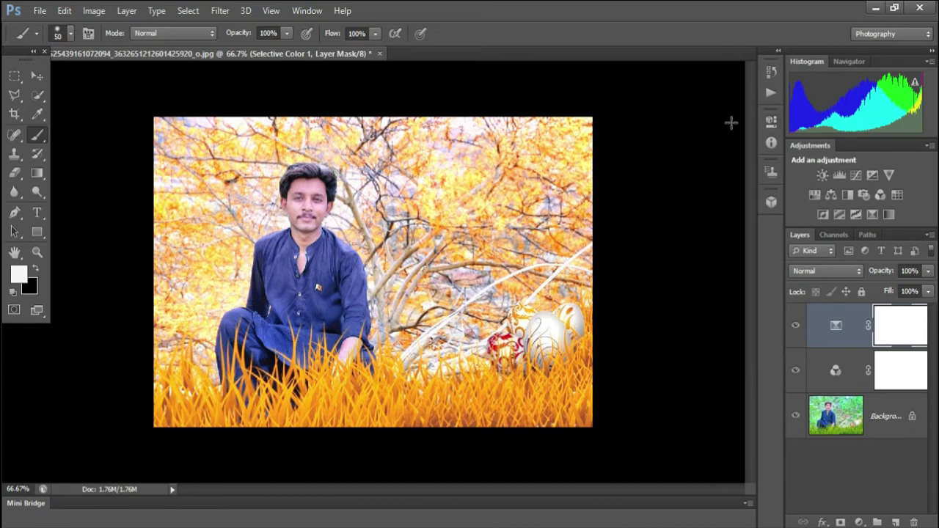
{"action": "left_click", "coordinate": [797, 330]}
{"action": "left_click", "coordinate": [799, 331]}
{"action": "left_click", "coordinate": [798, 331]}
{"action": "left_click", "coordinate": [798, 331]}
{"action": "left_click", "coordinate": [798, 331]}
Step: Add a Gradient Fill layer in Radial style and position its white glow over the branches in the photo's upper-right area
{"action": "left_click", "coordinate": [857, 520]}
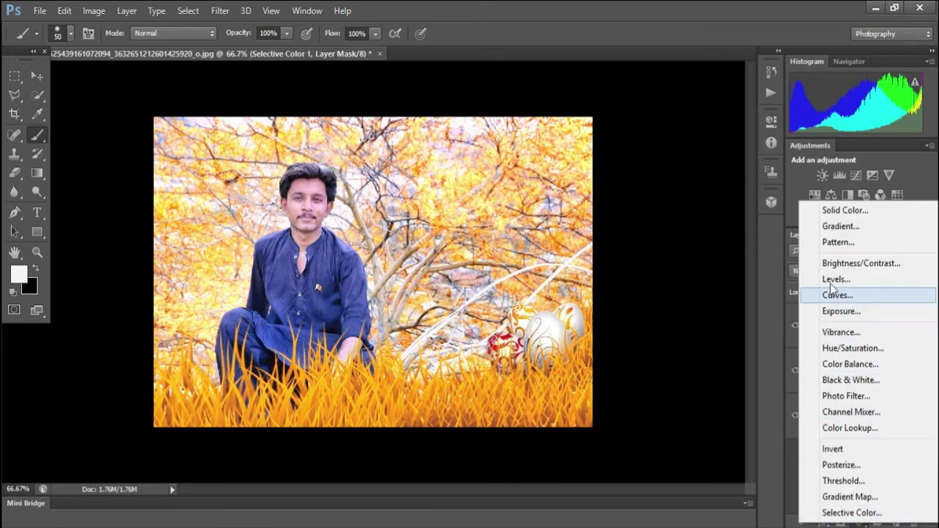
{"action": "left_click", "coordinate": [840, 227]}
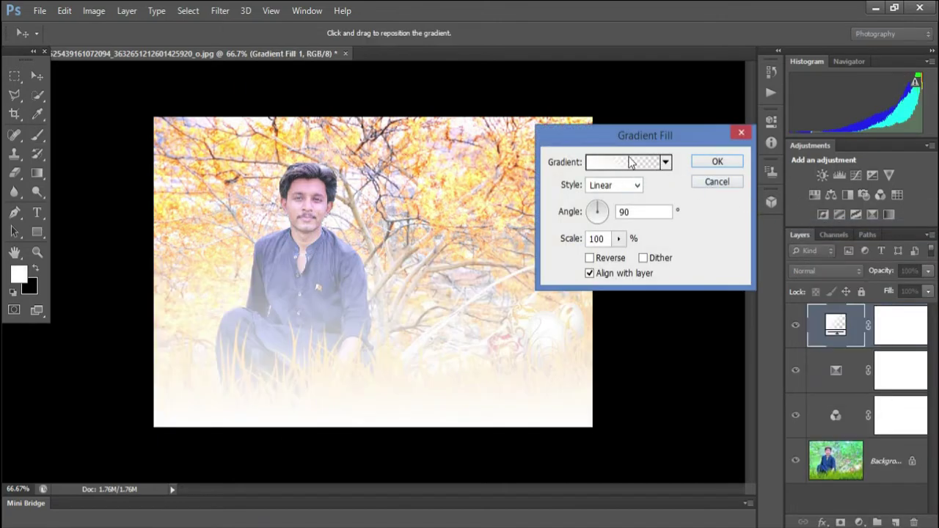
{"action": "left_click", "coordinate": [636, 185]}
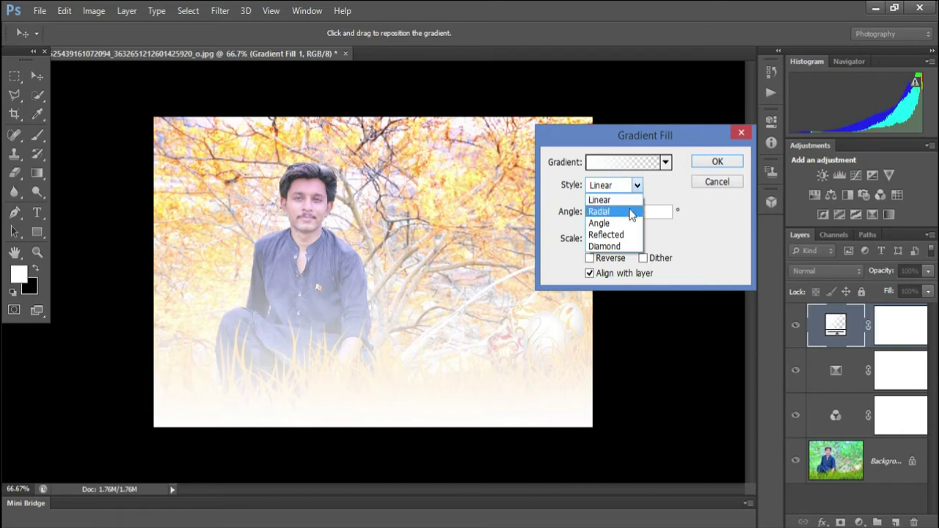
{"action": "left_click", "coordinate": [629, 211]}
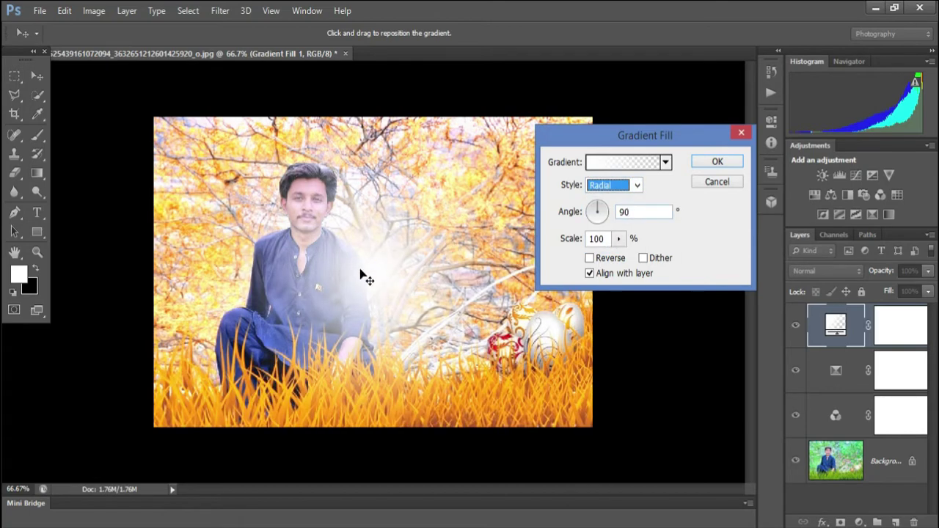
{"action": "left_click_drag", "start_coordinate": [360, 273], "coordinate": [518, 162]}
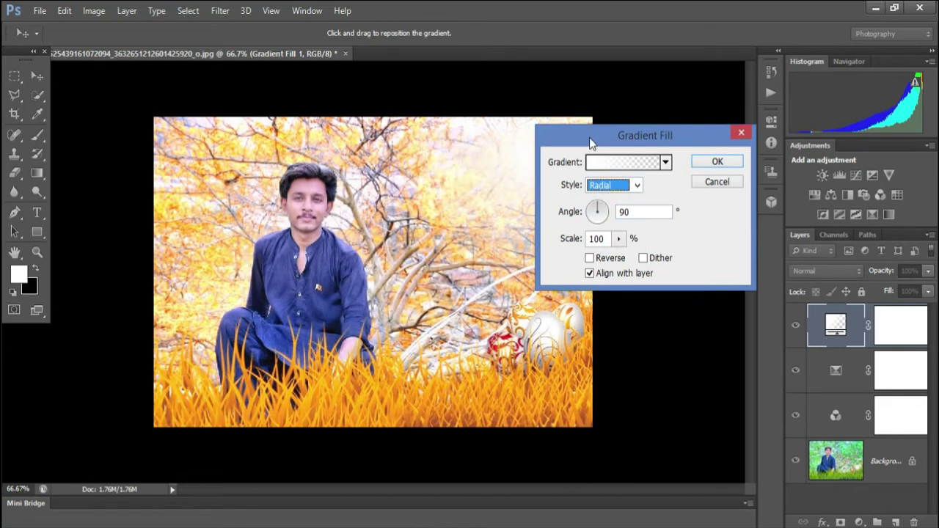
{"action": "left_click_drag", "start_coordinate": [591, 137], "coordinate": [719, 68]}
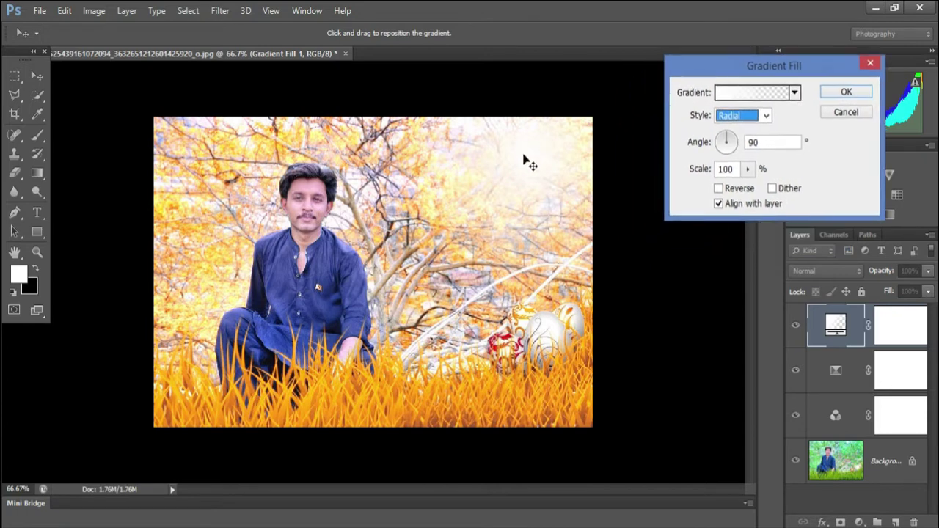
{"action": "mouse_move", "coordinate": [528, 161]}
{"action": "left_mouse_down"}
{"action": "mouse_move", "coordinate": [511, 185]}
{"action": "mouse_move", "coordinate": [536, 188]}
{"action": "mouse_move", "coordinate": [486, 178]}
{"action": "mouse_move", "coordinate": [524, 168]}
{"action": "left_mouse_up"}
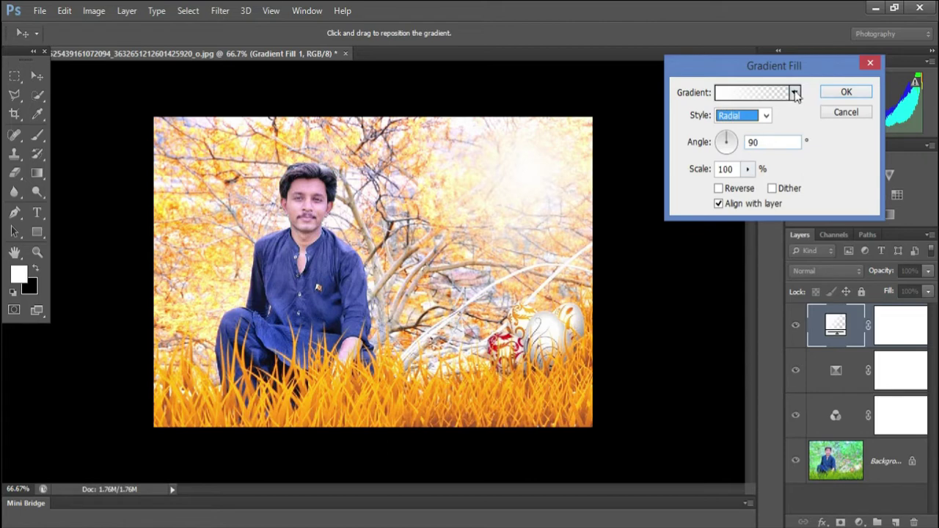
Step: Edit the fill's Foreground to Transparent gradient, setting the colour stop at location 100% to 808080
{"action": "left_click", "coordinate": [758, 95]}
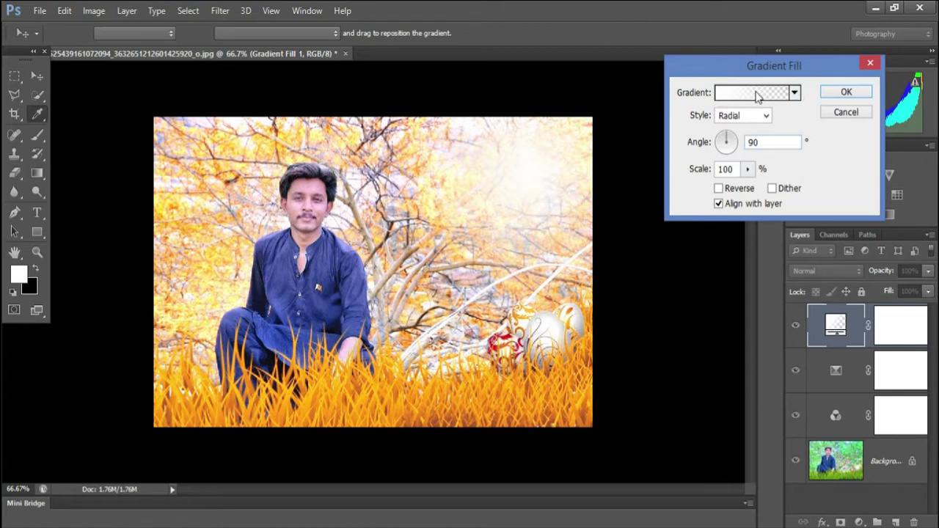
{"action": "left_click", "coordinate": [625, 100]}
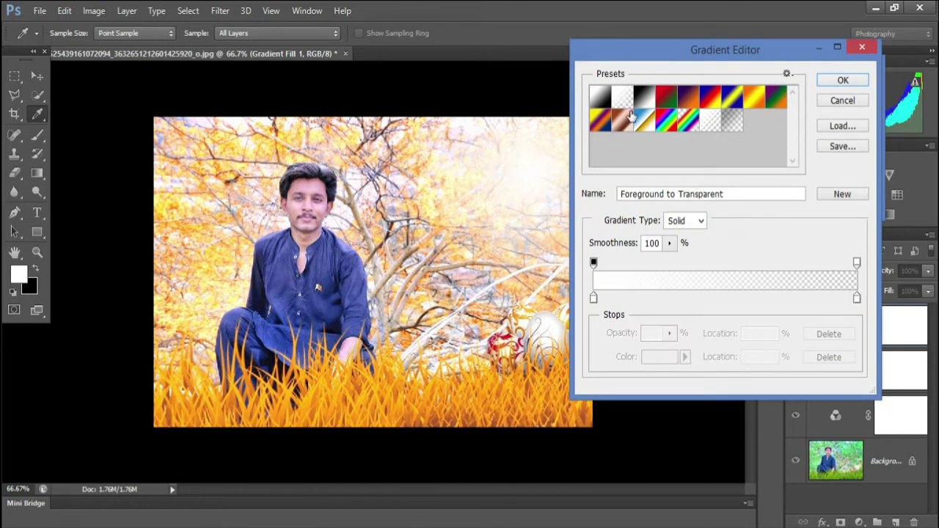
{"action": "left_click", "coordinate": [857, 297]}
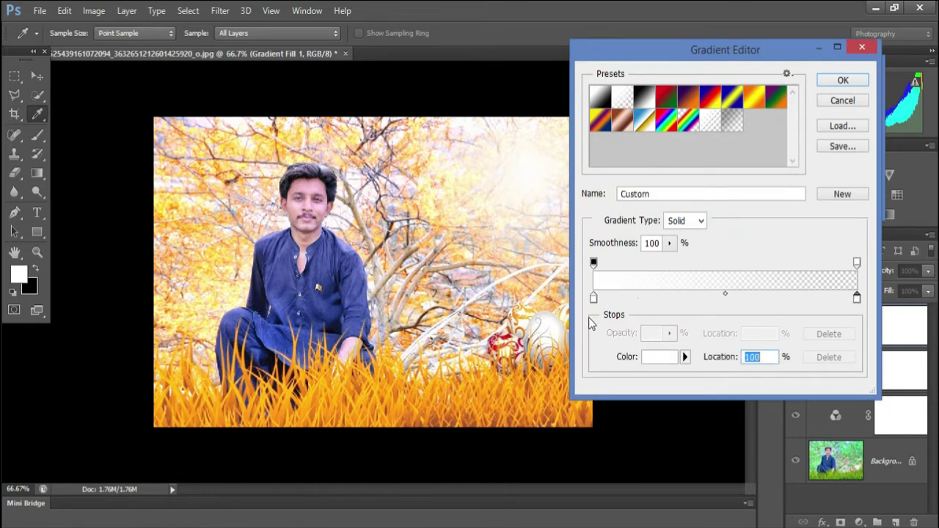
{"action": "left_click", "coordinate": [684, 357]}
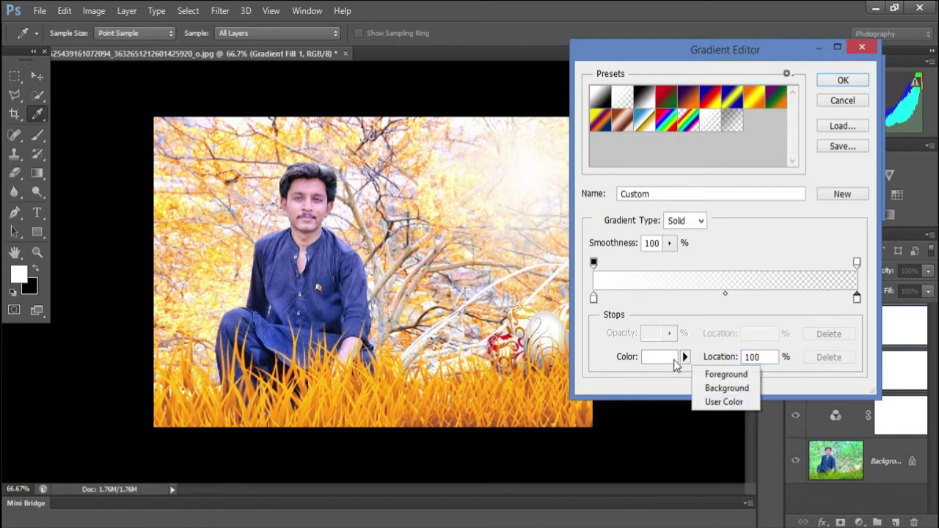
{"action": "left_click", "coordinate": [675, 364]}
{"action": "left_click", "coordinate": [671, 361]}
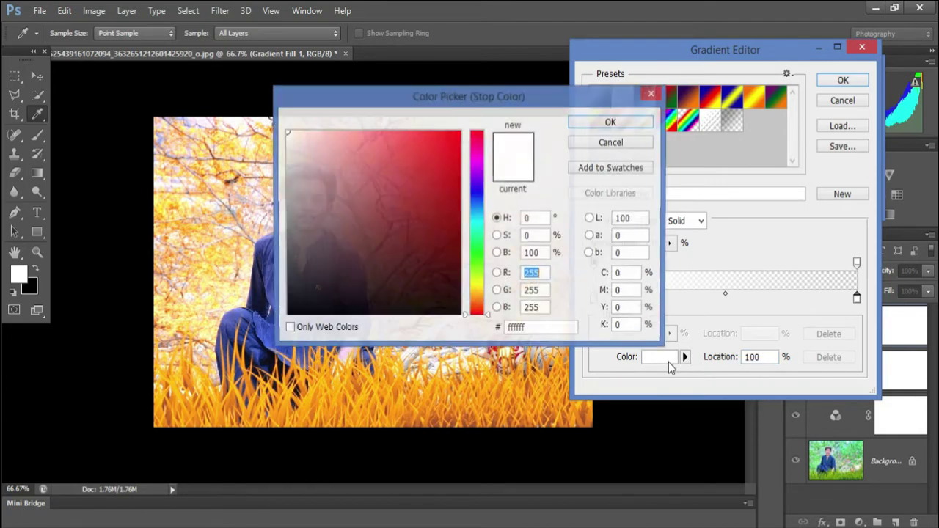
{"action": "left_click", "coordinate": [543, 329]}
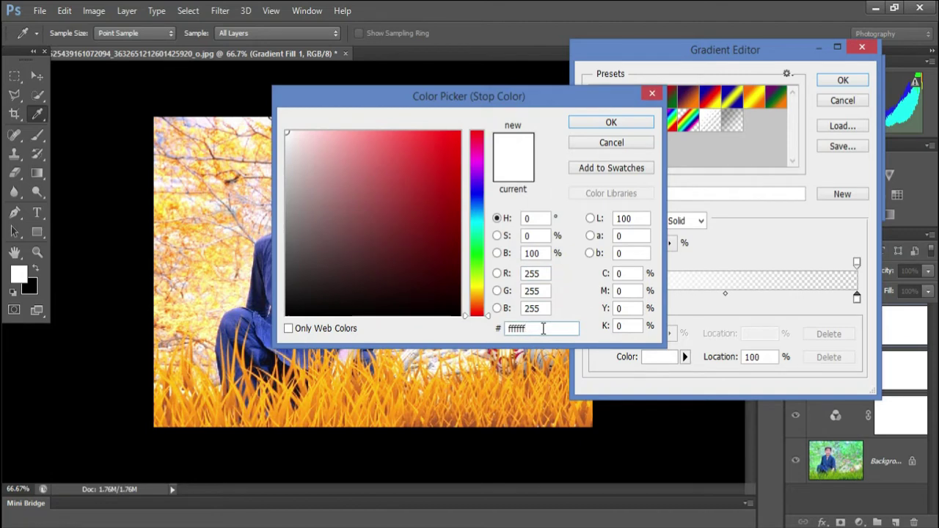
{"action": "double_click", "coordinate": [543, 329]}
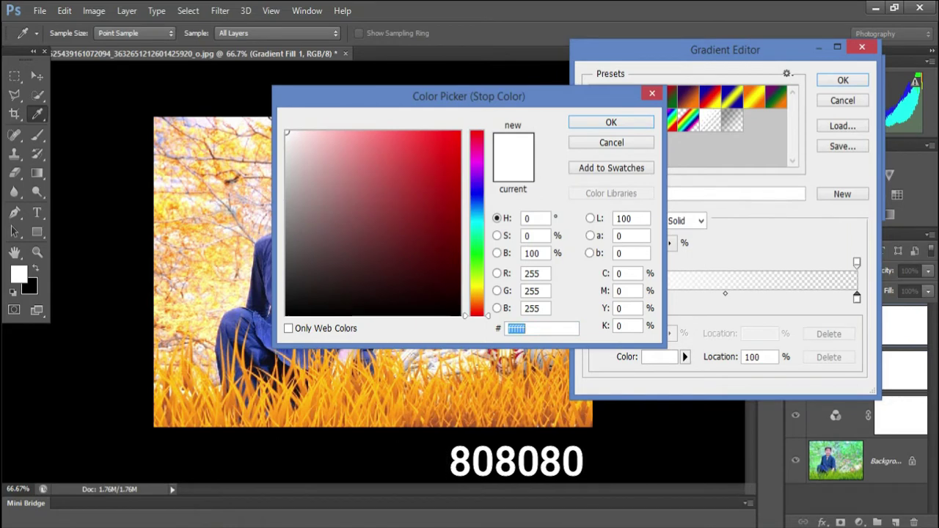
{"action": "type", "text": "8"}
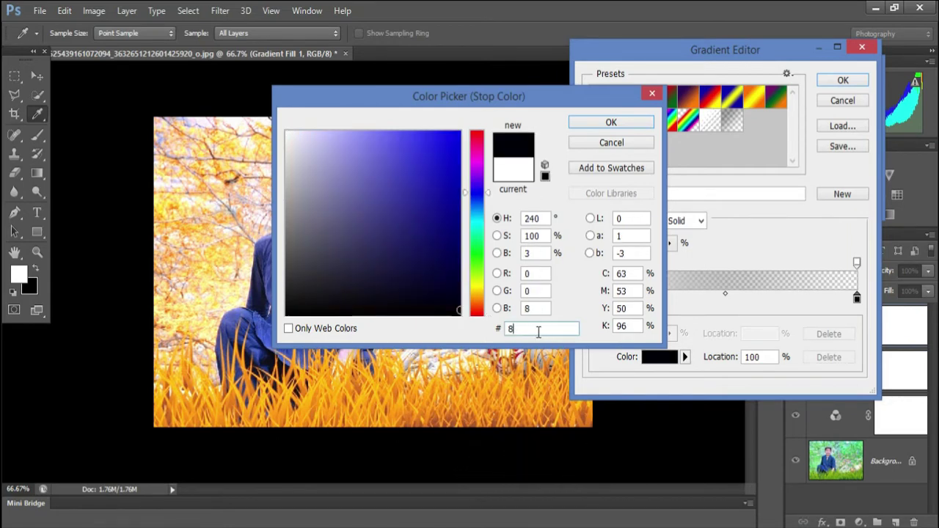
{"action": "type", "text": "08080"}
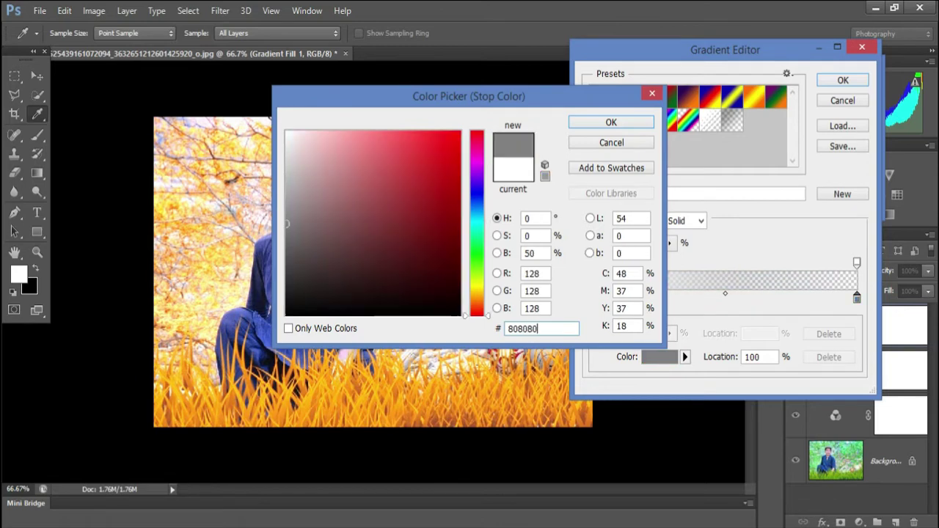
{"action": "left_click", "coordinate": [611, 122]}
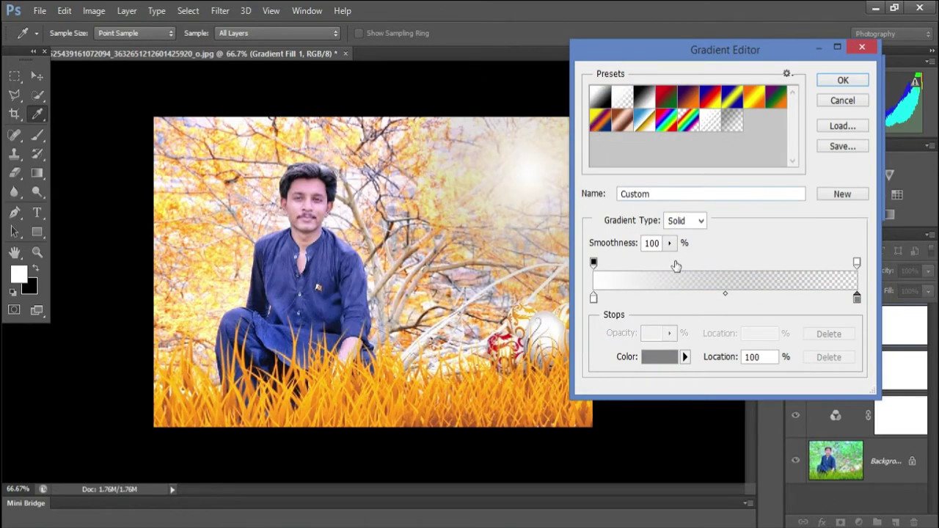
Step: Set the gradient's colour stop at location 0% to FFF8DE
{"action": "left_click", "coordinate": [595, 299]}
{"action": "left_click", "coordinate": [657, 358]}
{"action": "left_click_drag", "start_coordinate": [541, 329], "coordinate": [497, 330]}
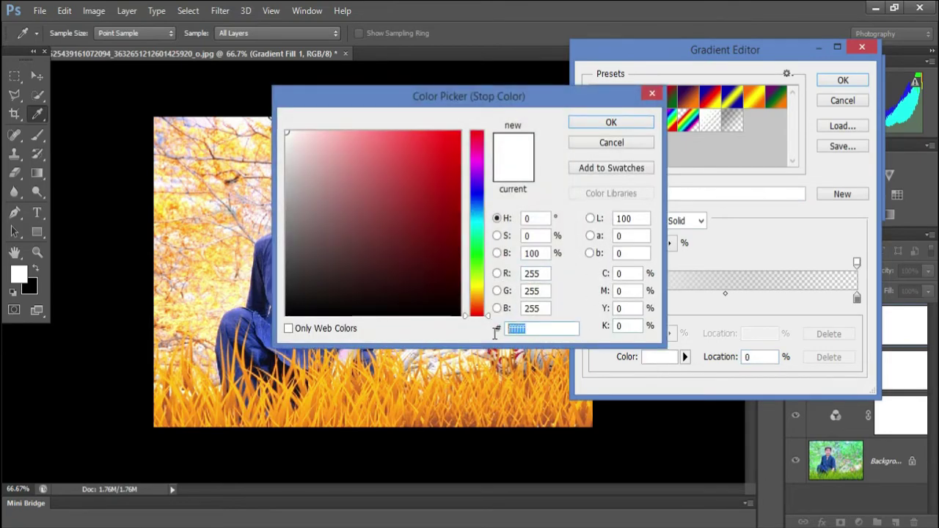
{"action": "type", "text": "FF"}
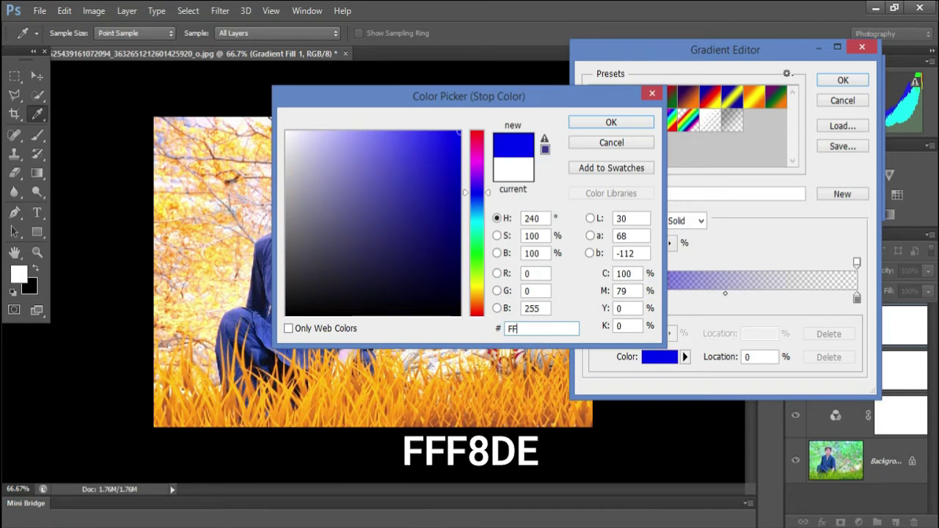
{"action": "type", "text": "F8"}
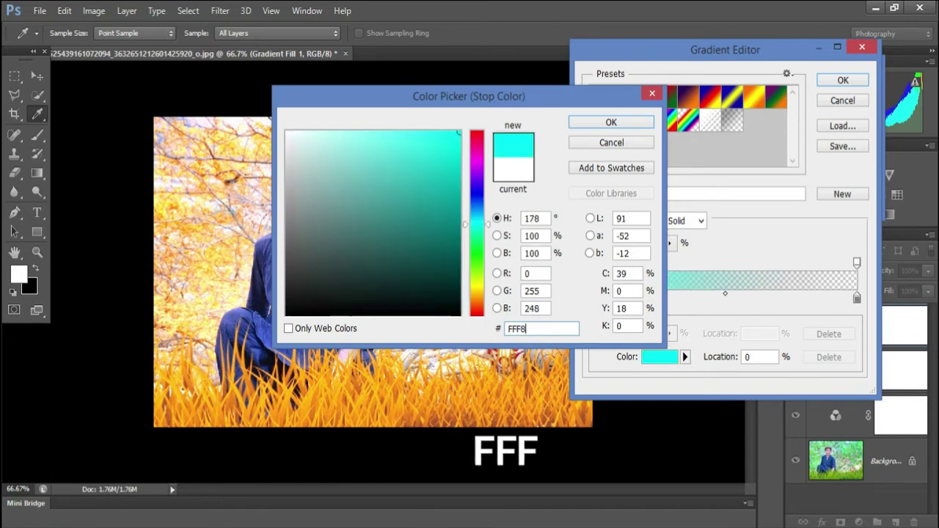
{"action": "type", "text": "DE"}
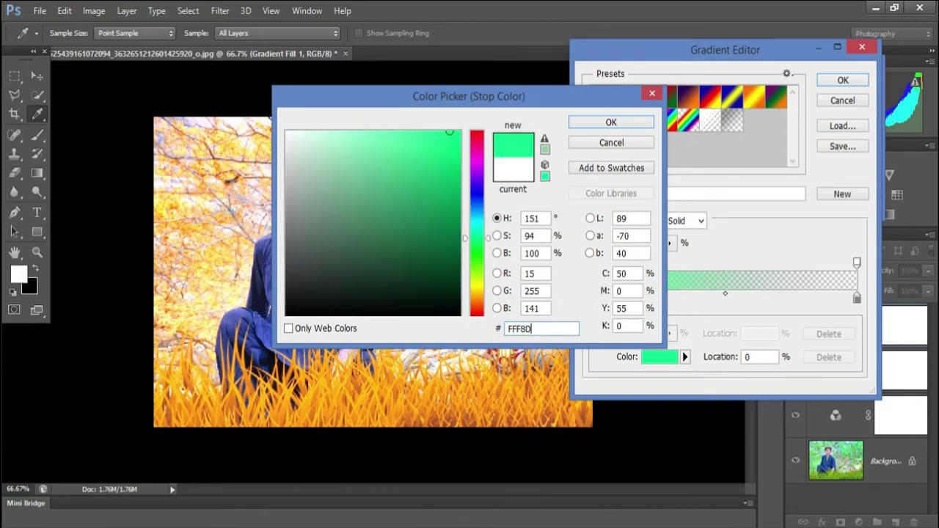
{"action": "left_click", "coordinate": [610, 123]}
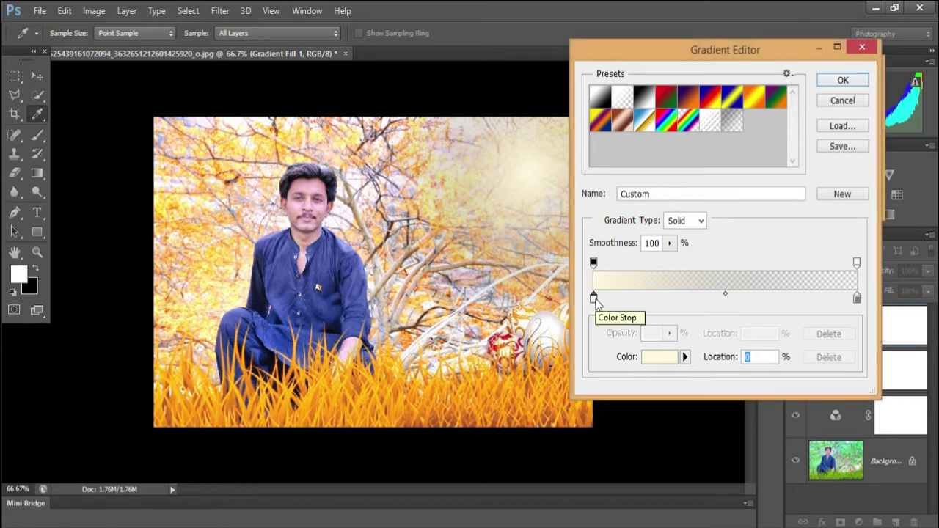
Step: Add a colour stop to the gradient at location 18% and set its colour to FFE3BB
{"action": "left_click", "coordinate": [644, 297]}
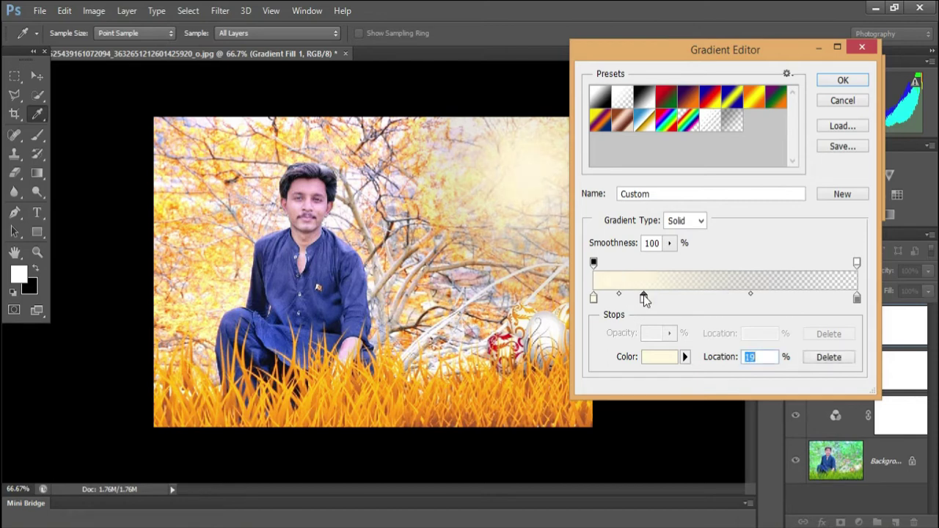
{"action": "left_click_drag", "start_coordinate": [644, 296], "coordinate": [641, 297]}
{"action": "left_click", "coordinate": [642, 299]}
{"action": "left_click", "coordinate": [672, 358]}
{"action": "left_click", "coordinate": [542, 330]}
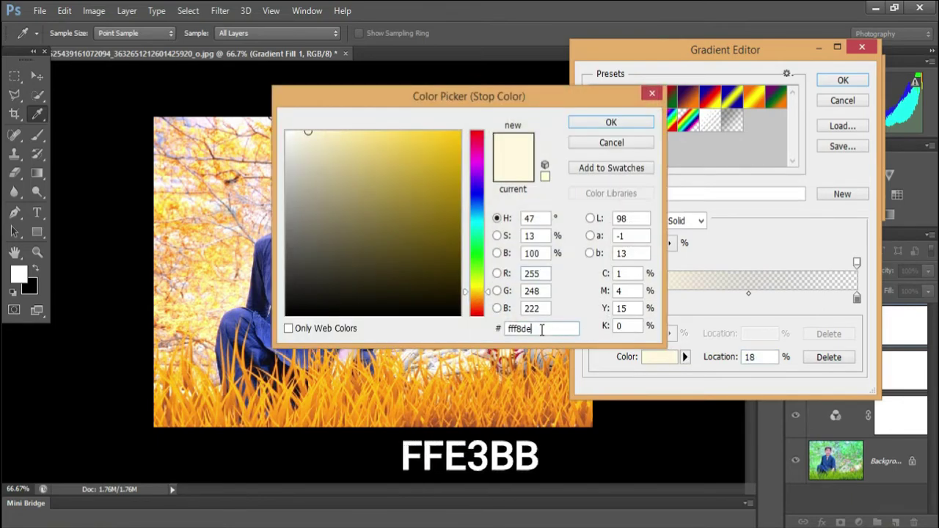
{"action": "key", "text": "BackSpace"}
{"action": "key", "text": "BackSpace"}
{"action": "key", "text": "BackSpace"}
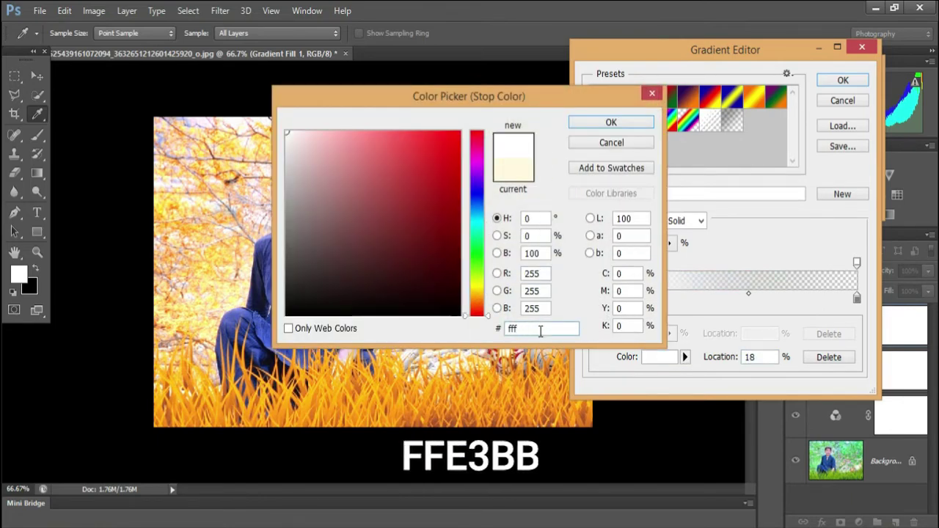
{"action": "key", "text": "BackSpace"}
{"action": "key", "text": "BackSpace"}
{"action": "type", "text": "fE"}
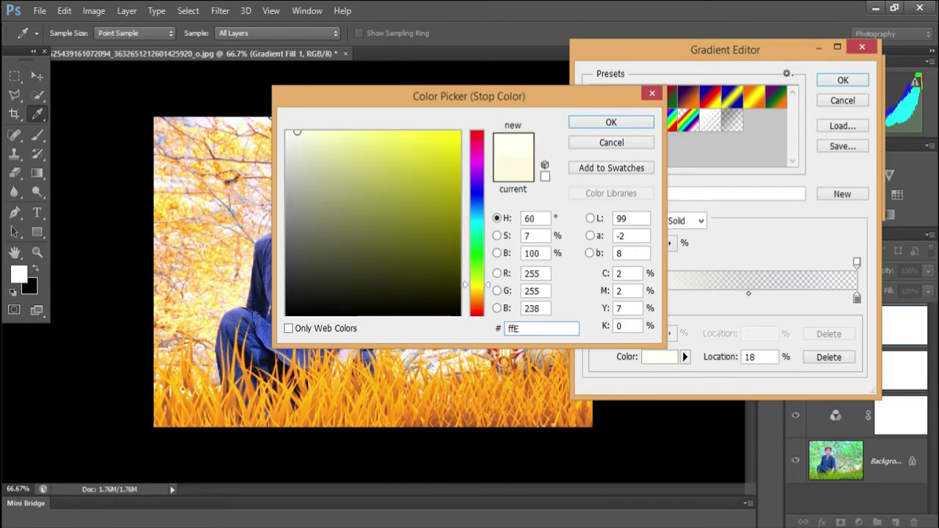
{"action": "type", "text": "3"}
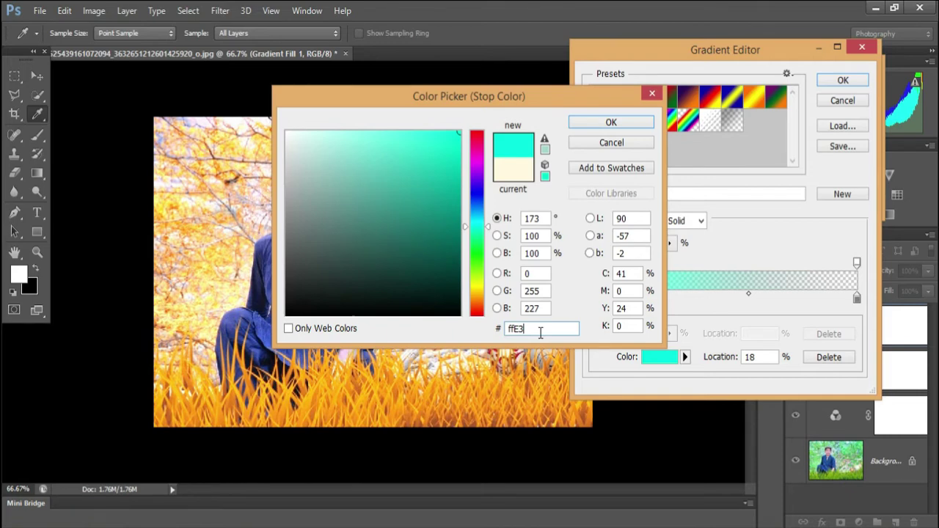
{"action": "type", "text": "BB"}
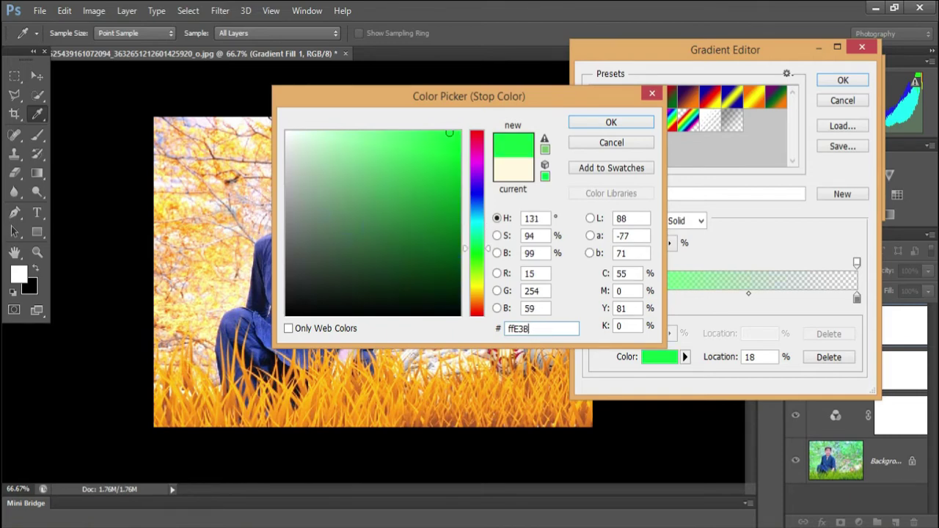
{"action": "left_click", "coordinate": [608, 123]}
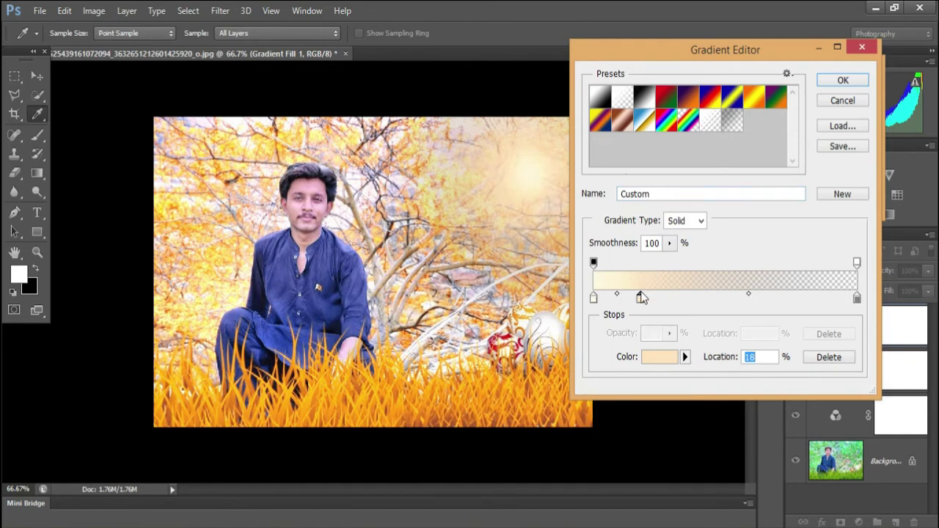
Step: Add another colour stop at location 58%, set its colour to FFC18E, and accept the edited gradient
{"action": "left_click", "coordinate": [741, 297]}
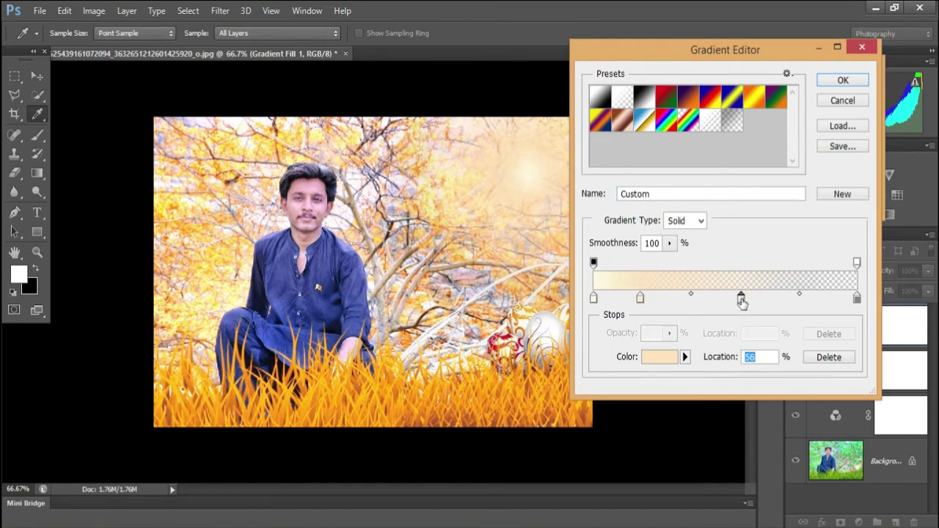
{"action": "left_click_drag", "start_coordinate": [742, 300], "coordinate": [750, 304]}
{"action": "left_click_drag", "start_coordinate": [750, 303], "coordinate": [748, 304]}
{"action": "left_click", "coordinate": [772, 358]}
{"action": "left_click", "coordinate": [665, 358]}
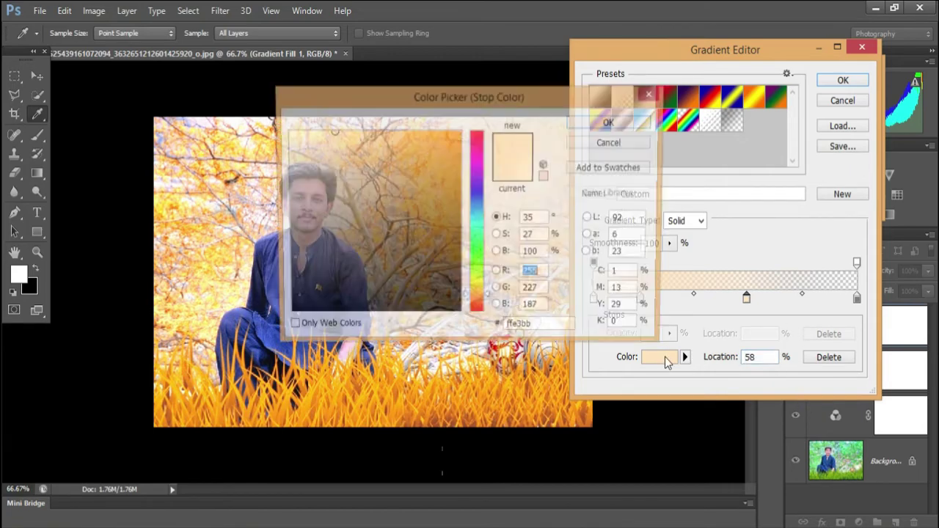
{"action": "double_click", "coordinate": [557, 331]}
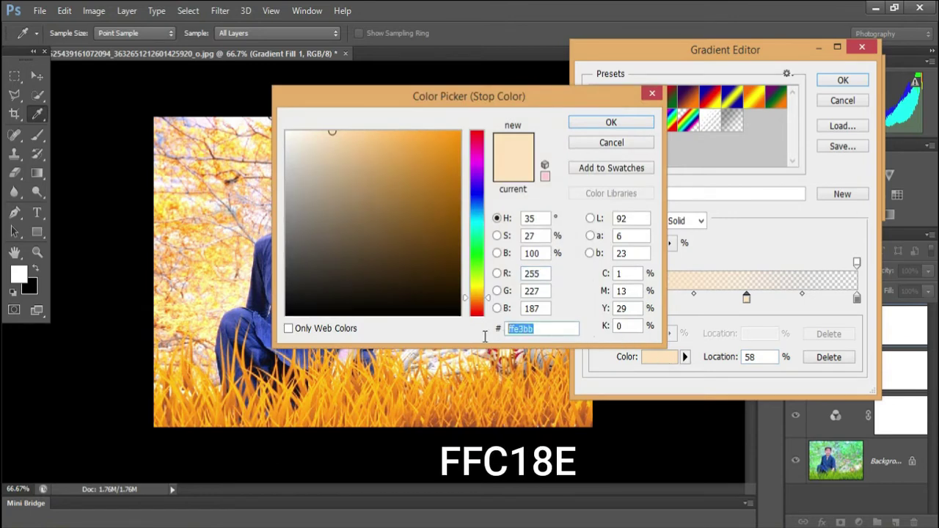
{"action": "type", "text": "FFC18E"}
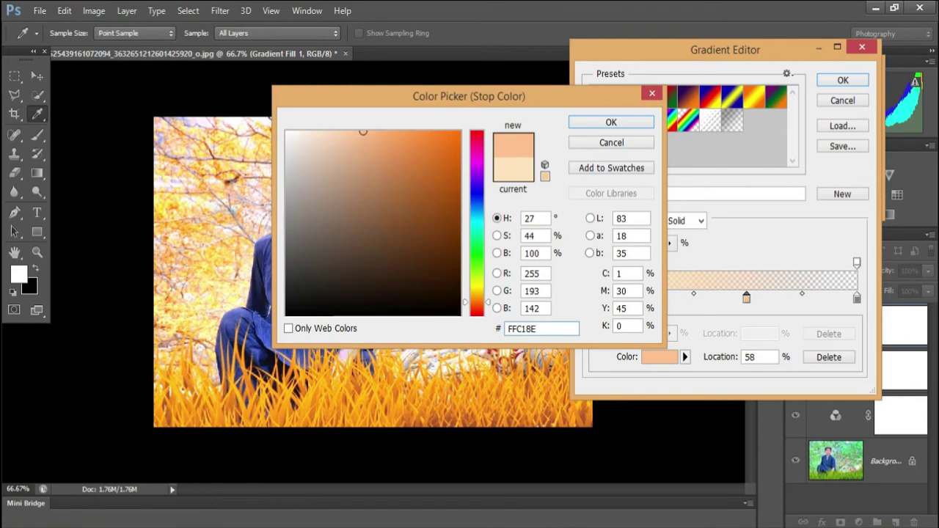
{"action": "left_click", "coordinate": [608, 125]}
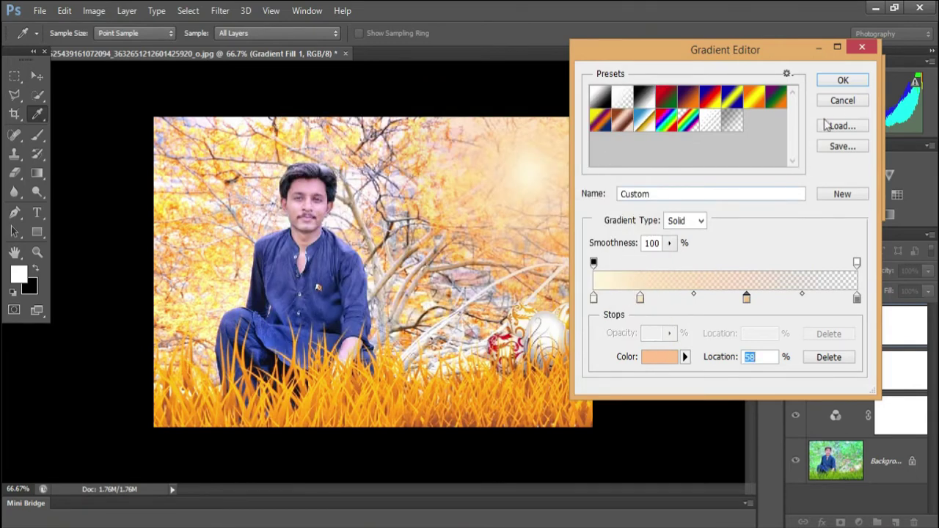
{"action": "left_click", "coordinate": [843, 80]}
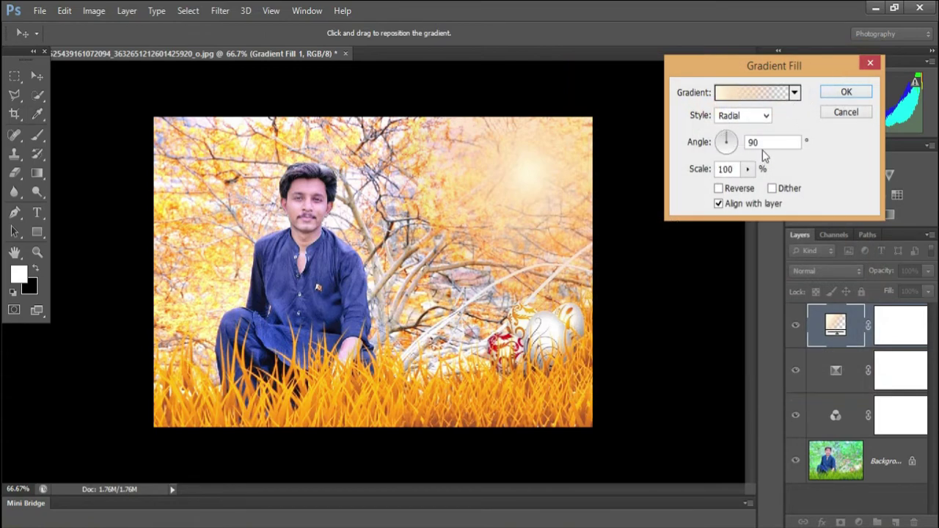
Step: Increase the radial gradient fill's scale so the glow spreads wider, and accept the fill settings
{"action": "left_click", "coordinate": [748, 169]}
{"action": "left_click_drag", "start_coordinate": [745, 186], "coordinate": [756, 187]}
{"action": "left_click", "coordinate": [845, 92]}
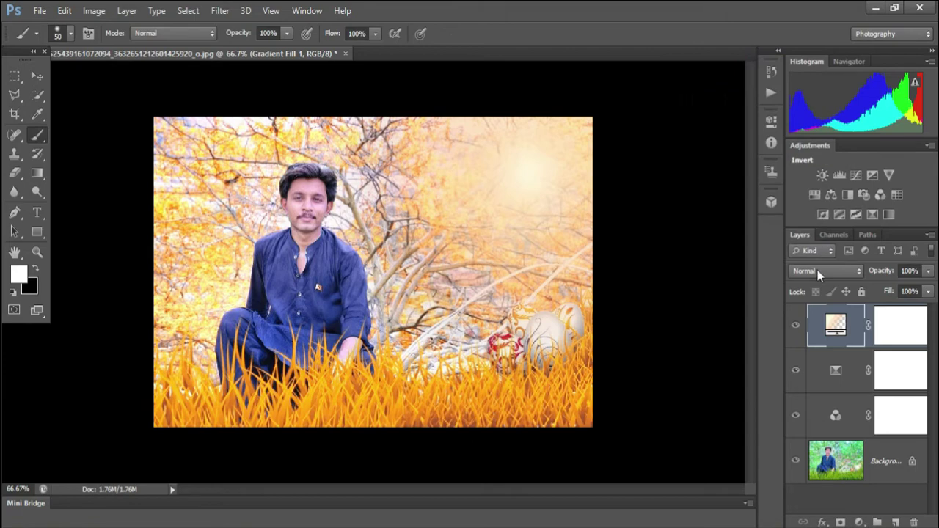
Step: Set the gradient layer's blend mode to Hard Light and compare the photo with the layer hidden and shown
{"action": "left_click", "coordinate": [797, 327]}
{"action": "left_click", "coordinate": [797, 327]}
{"action": "left_click", "coordinate": [797, 328]}
{"action": "left_click", "coordinate": [796, 327]}
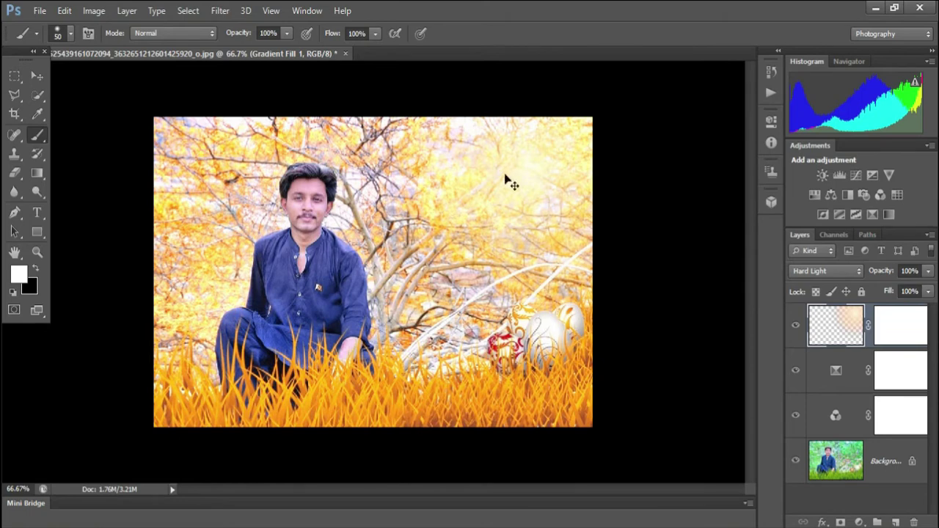
Step: Rasterize the gradient layer and transform it, enlarging it about its centre to about 153% and shifting it slightly upward
{"action": "key", "text": "ctrl+t"}
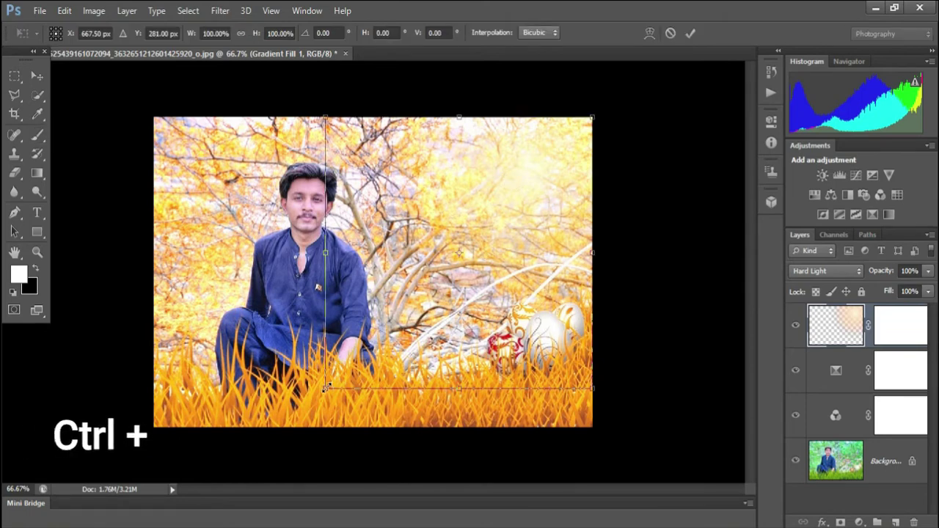
{"action": "left_click_drag", "start_coordinate": [323, 389], "coordinate": [239, 439]}
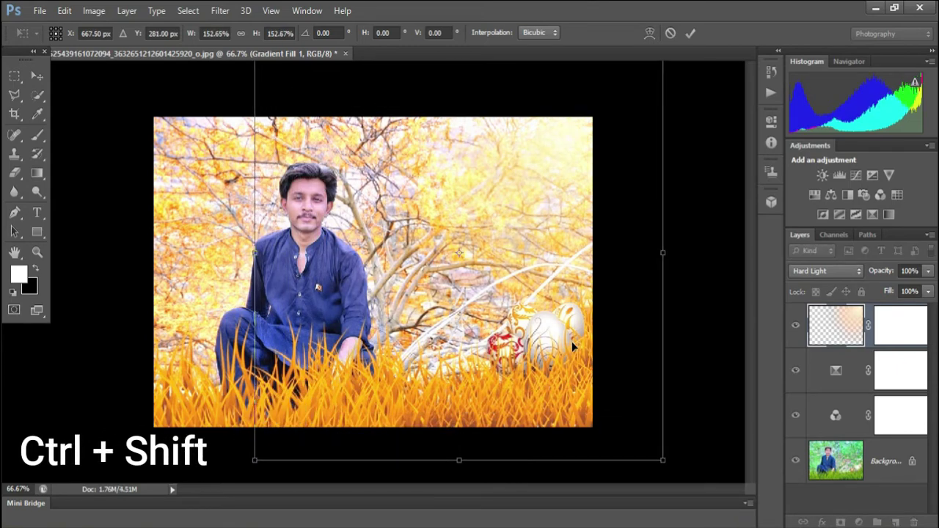
{"action": "mouse_move", "coordinate": [572, 341]}
{"action": "left_mouse_down"}
{"action": "mouse_move", "coordinate": [614, 308]}
{"action": "mouse_move", "coordinate": [541, 335]}
{"action": "mouse_move", "coordinate": [621, 422]}
{"action": "mouse_move", "coordinate": [614, 353]}
{"action": "mouse_move", "coordinate": [556, 415]}
{"action": "mouse_move", "coordinate": [618, 342]}
{"action": "mouse_move", "coordinate": [580, 326]}
{"action": "mouse_move", "coordinate": [571, 334]}
{"action": "left_mouse_up"}
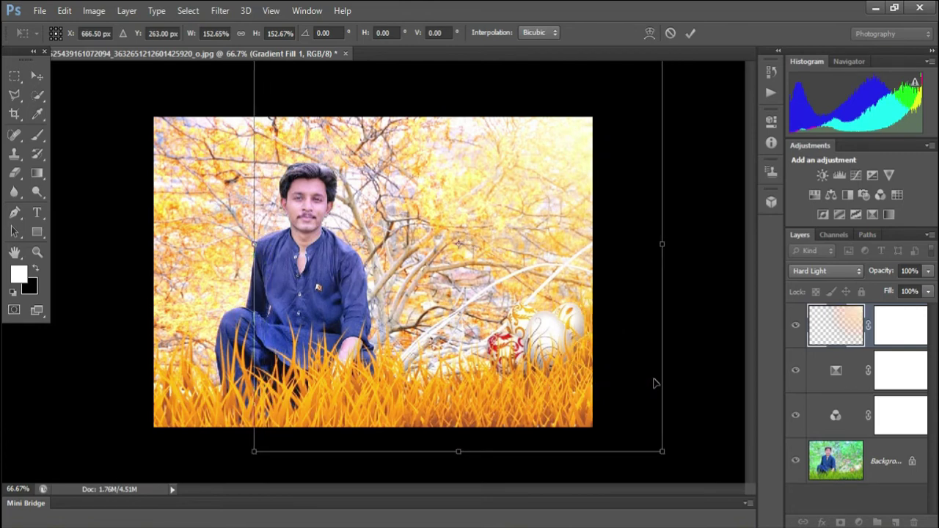
{"action": "left_click", "coordinate": [690, 34]}
{"action": "key", "text": "b"}
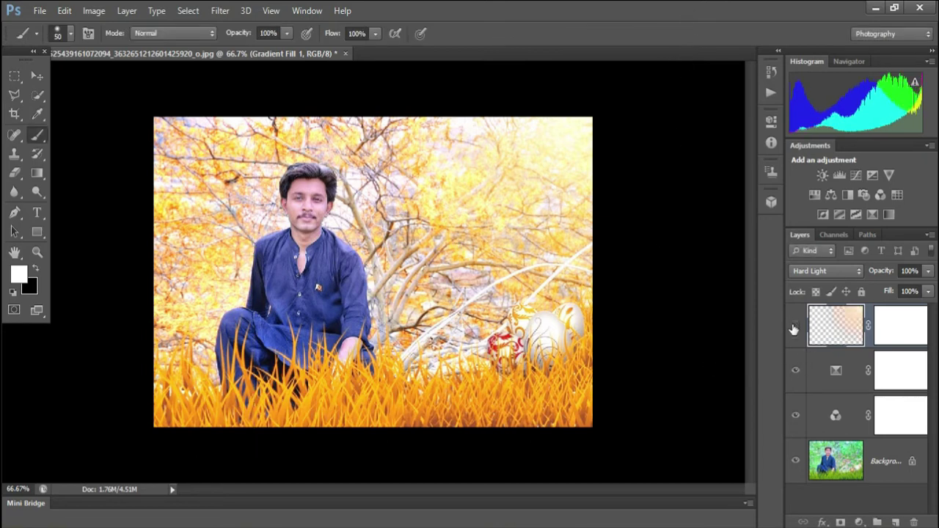
Step: Lower the gradient layer's opacity to 95%, comparing the photo with the layer hidden and shown
{"action": "left_click", "coordinate": [795, 327]}
{"action": "left_click", "coordinate": [795, 328]}
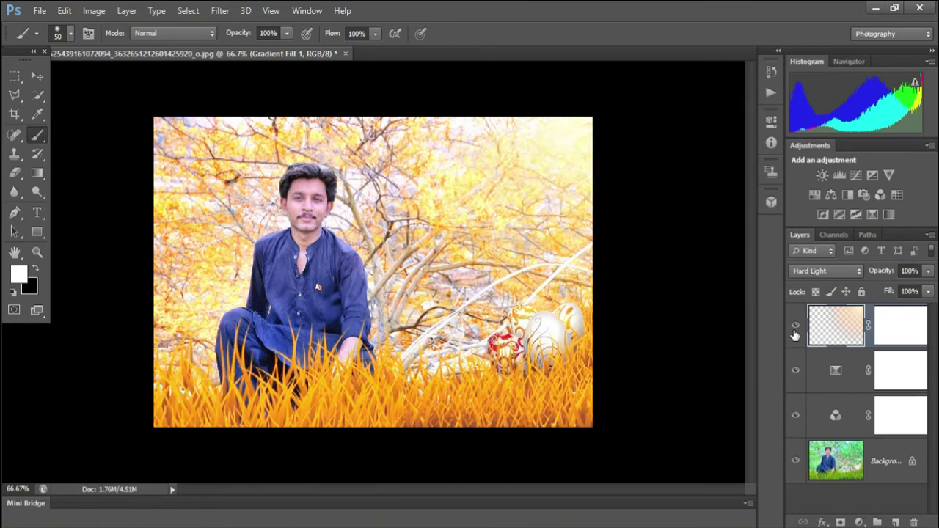
{"action": "left_click", "coordinate": [930, 272]}
{"action": "mouse_move", "coordinate": [927, 289]}
{"action": "left_mouse_down"}
{"action": "mouse_move", "coordinate": [903, 294]}
{"action": "mouse_move", "coordinate": [927, 298]}
{"action": "left_mouse_up"}
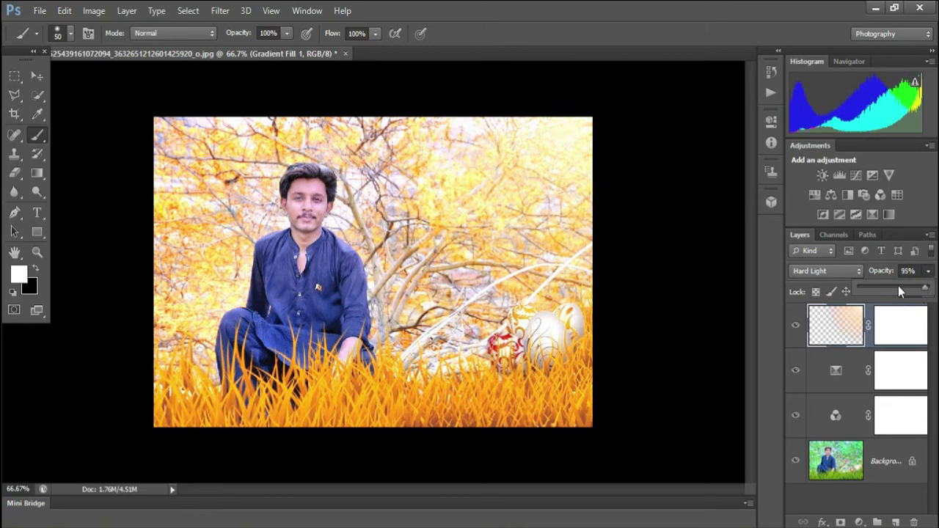
{"action": "left_click", "coordinate": [796, 325]}
{"action": "left_click", "coordinate": [796, 325]}
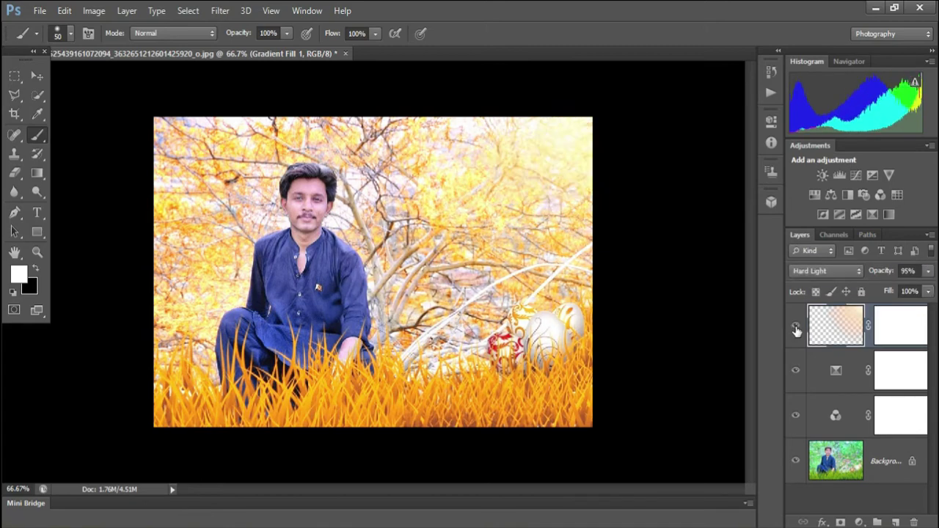
Step: Compare the edited photo with the Background, gradient and Channel Mixer layers each hidden and shown
{"action": "left_click", "coordinate": [796, 460]}
{"action": "left_click", "coordinate": [796, 461]}
{"action": "left_click", "coordinate": [796, 325]}
{"action": "left_click", "coordinate": [796, 326]}
{"action": "left_click", "coordinate": [795, 416]}
{"action": "left_click", "coordinate": [796, 416]}
Step: Start saving the photo to the Pictures folder, inserting DSDSD into the middle of the file name
{"action": "left_click", "coordinate": [40, 10]}
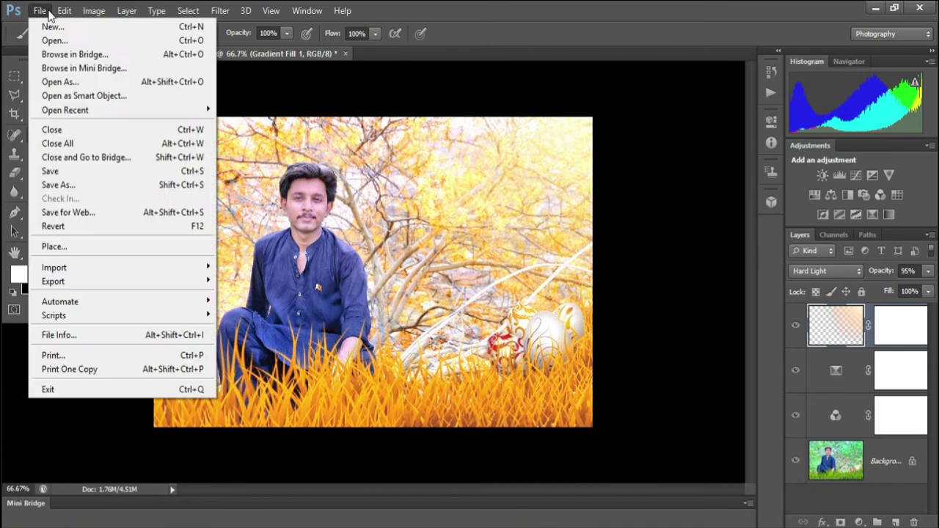
{"action": "left_click", "coordinate": [56, 172]}
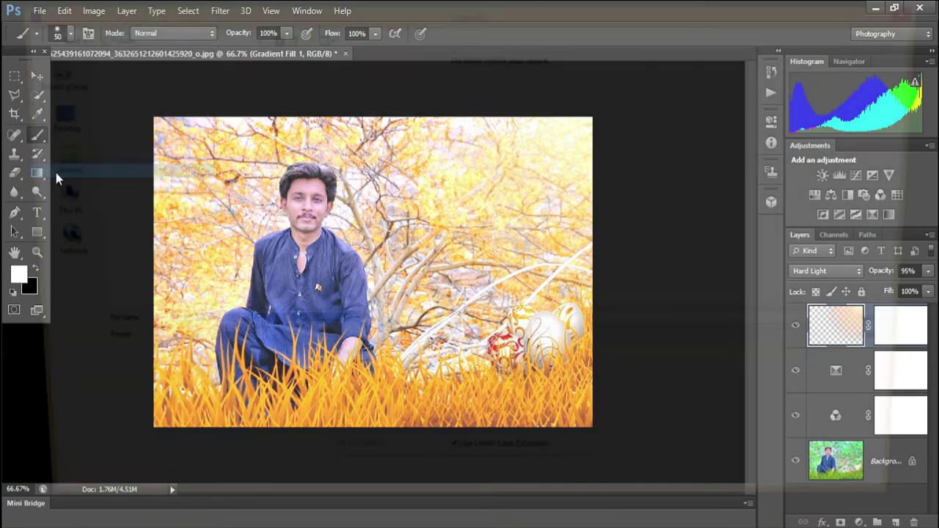
{"action": "left_click", "coordinate": [252, 332]}
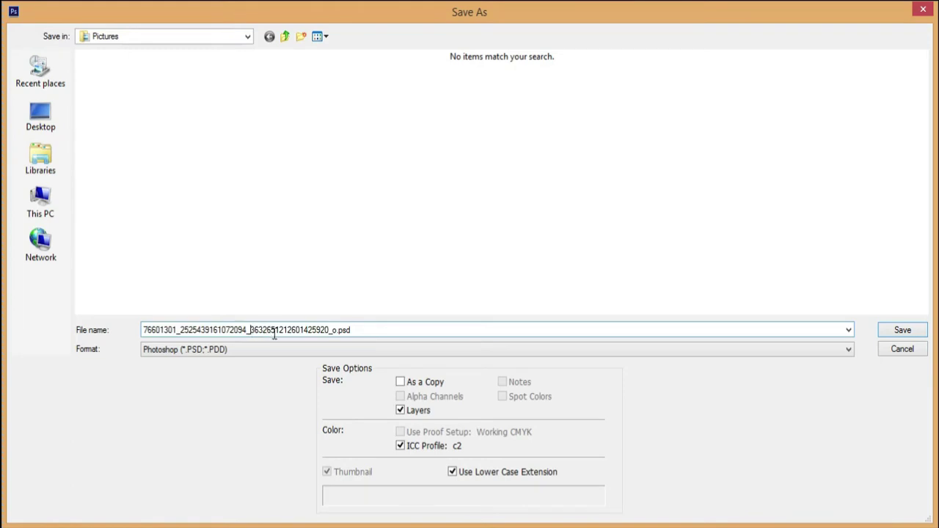
{"action": "type", "text": "DSDSD"}
{"action": "left_click", "coordinate": [60, 207]}
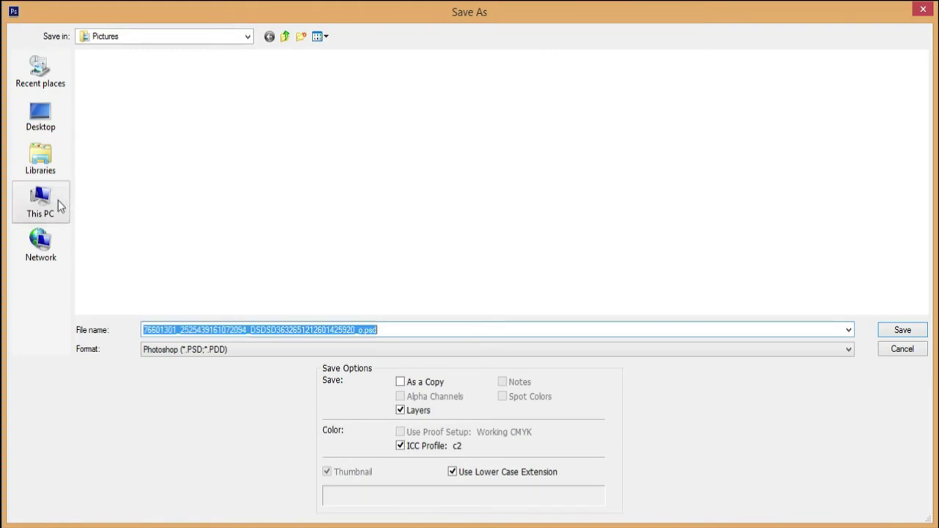
{"action": "left_click", "coordinate": [590, 89]}
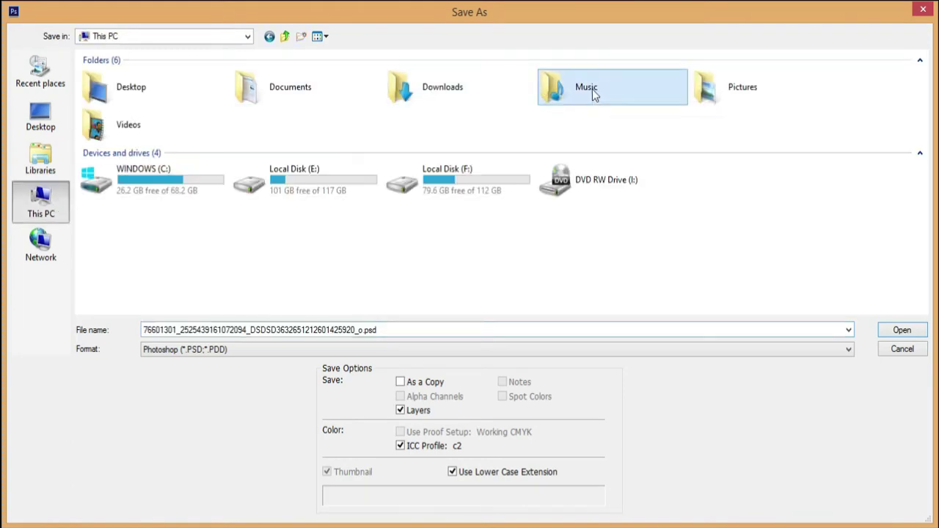
{"action": "double_click", "coordinate": [715, 96]}
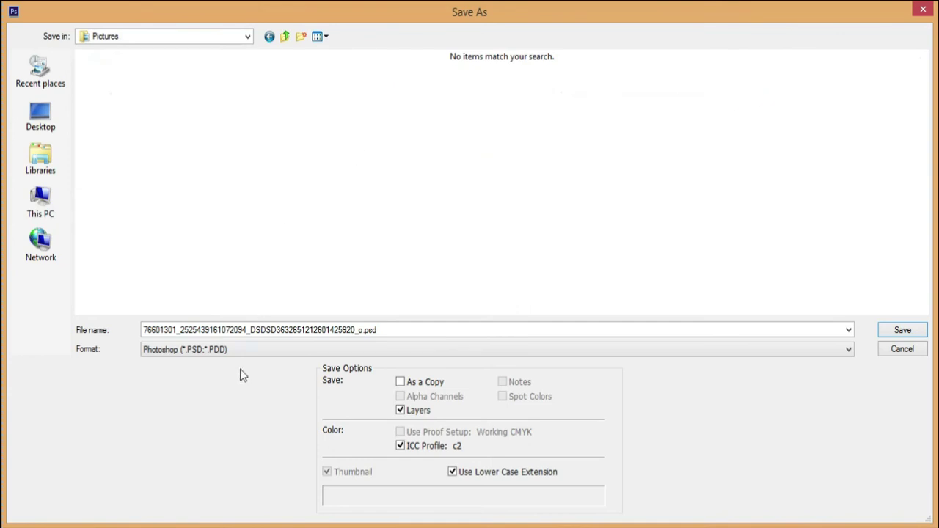
Step: Save the photo in JPEG format at quality 10 (Maximum) with the Progressive option and 3 scans, and close Photoshop
{"action": "left_click", "coordinate": [243, 351]}
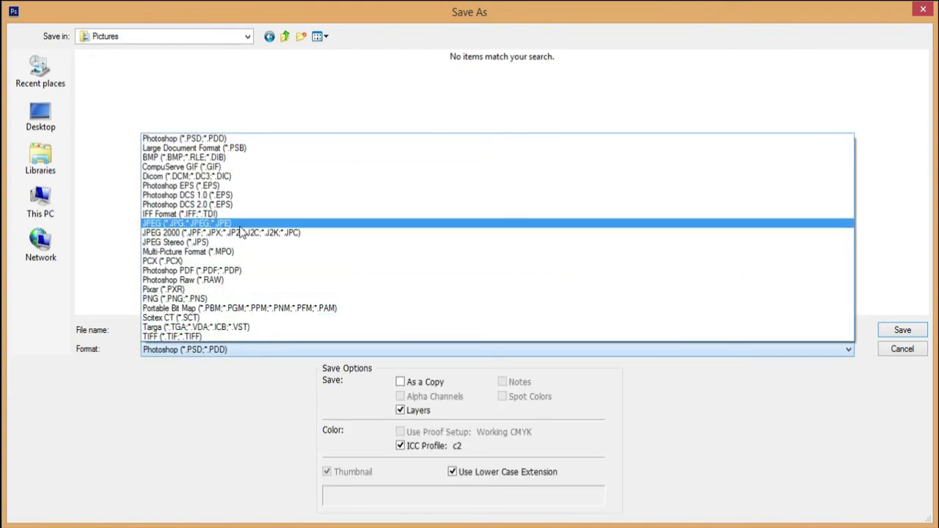
{"action": "left_click", "coordinate": [239, 224]}
{"action": "left_click", "coordinate": [904, 331]}
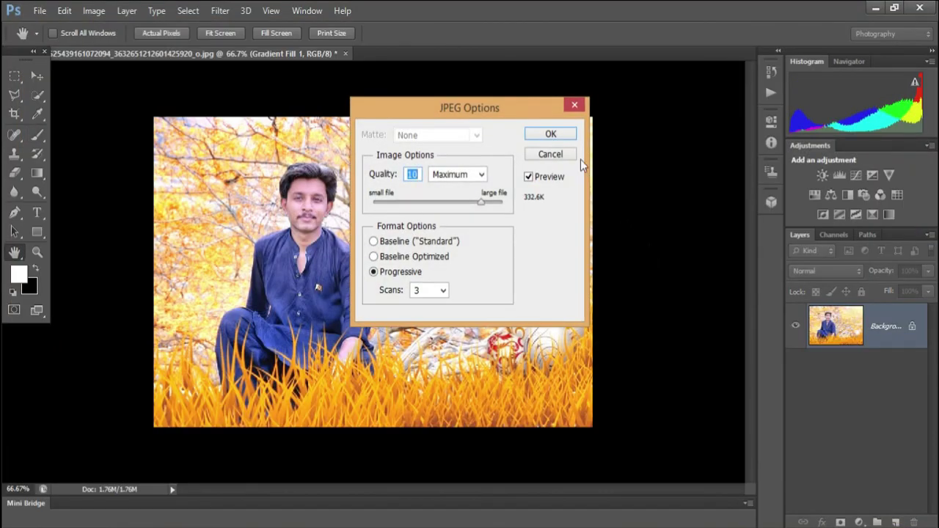
{"action": "left_click", "coordinate": [556, 135]}
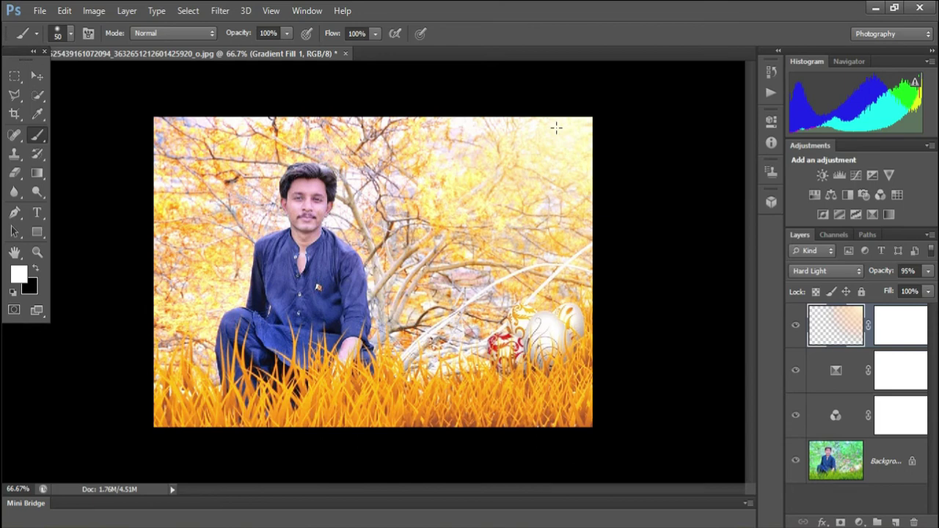
{"action": "left_click", "coordinate": [920, 7]}
{"action": "left_click", "coordinate": [479, 220]}
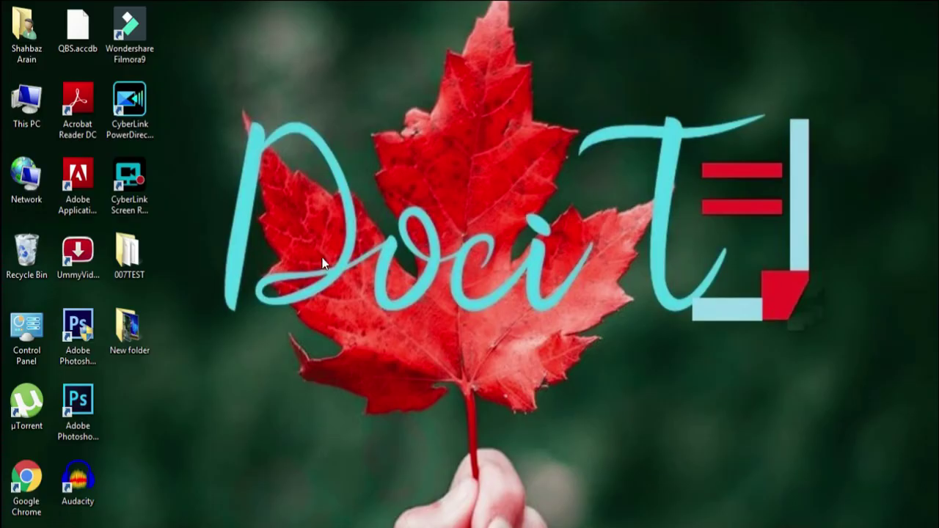
Step: Switch to File Explorer, browse to the Pictures folder and open the original green photo in Windows Photo Viewer
{"action": "double_click", "coordinate": [42, 129]}
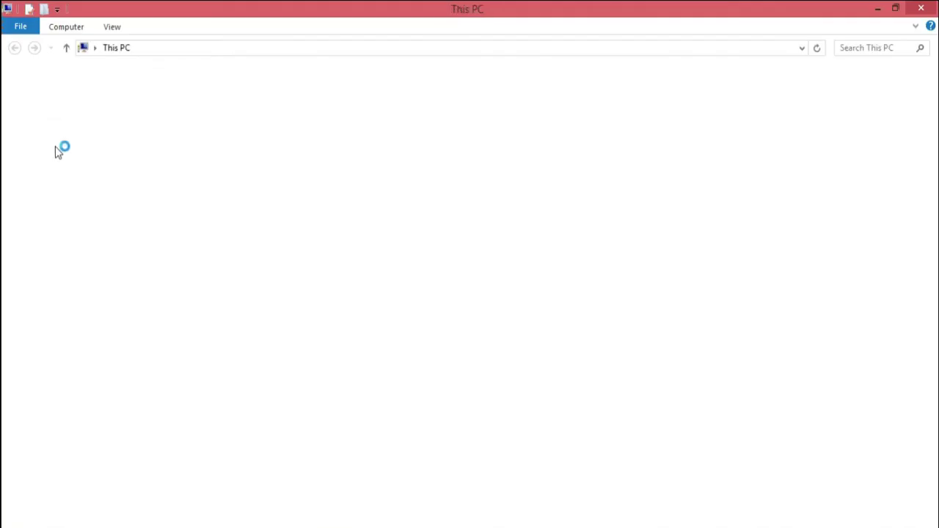
{"action": "left_click", "coordinate": [43, 230]}
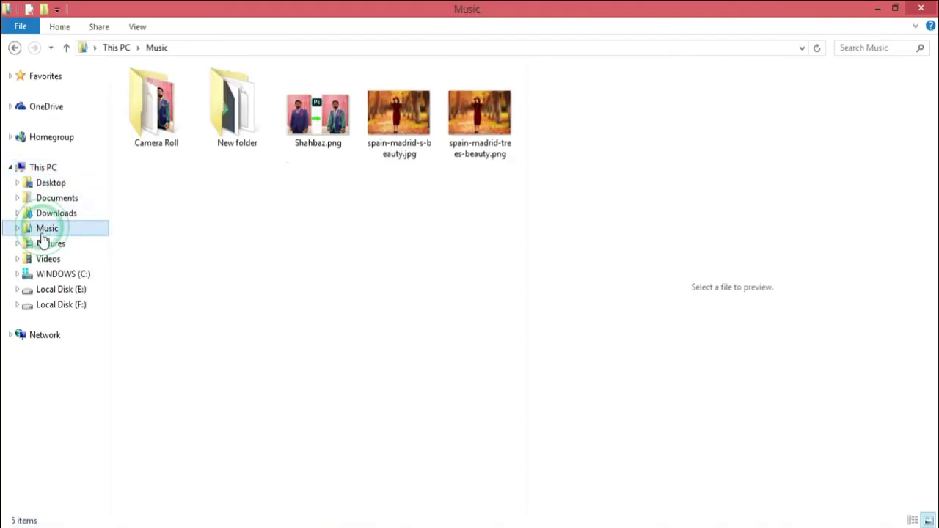
{"action": "left_click", "coordinate": [72, 243]}
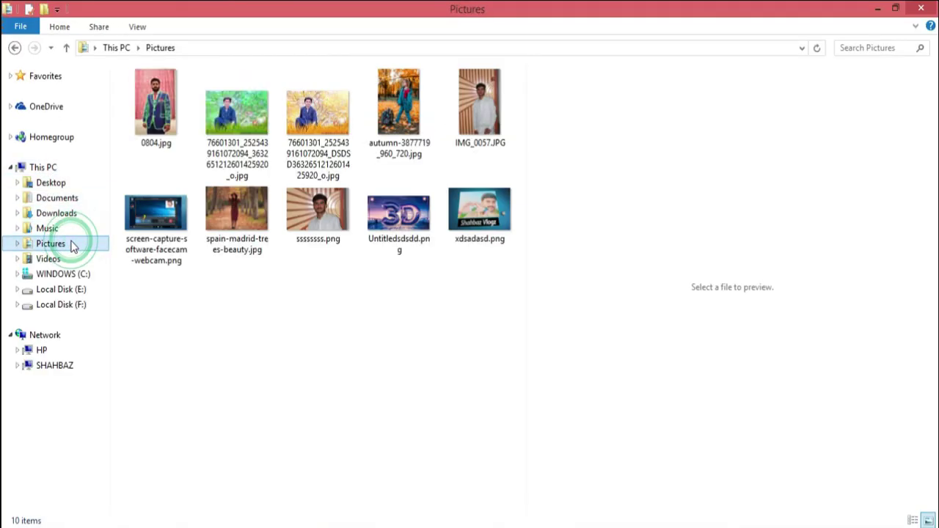
{"action": "double_click", "coordinate": [224, 147]}
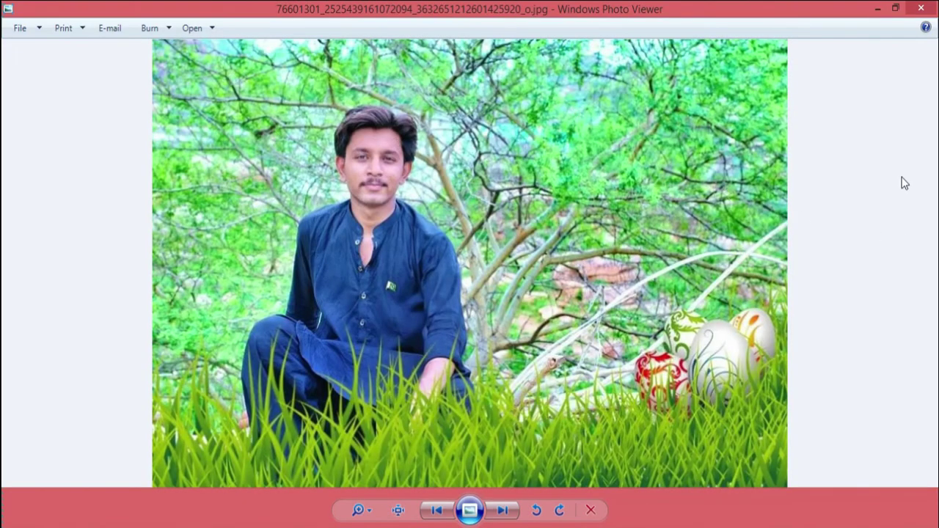
Step: Compare the original green photo with the saved orange DSDSD version by alternating between them, and close the viewer
{"action": "key", "text": "Right"}
{"action": "key", "text": "Left"}
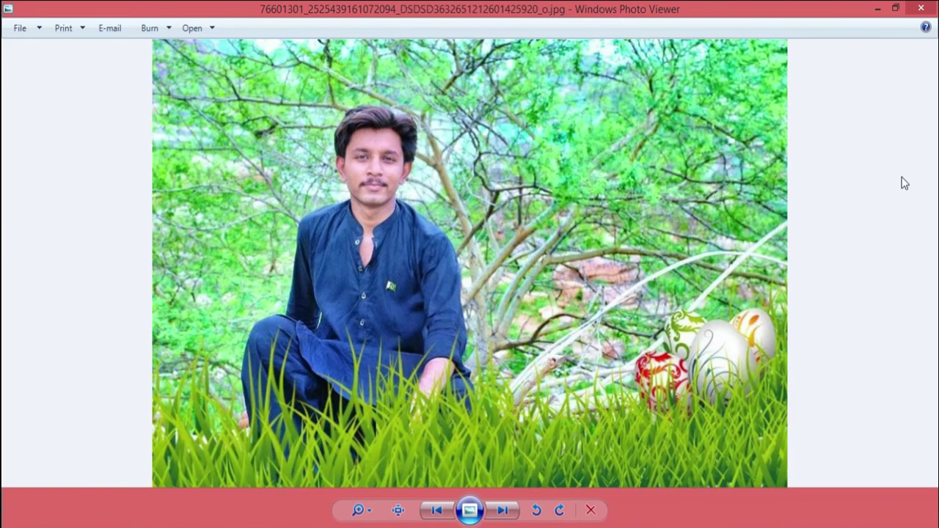
{"action": "key", "text": "Right"}
{"action": "key", "text": "Left"}
{"action": "key", "text": "Right"}
{"action": "key", "text": "Left"}
{"action": "key", "text": "Right"}
{"action": "key", "text": "Left"}
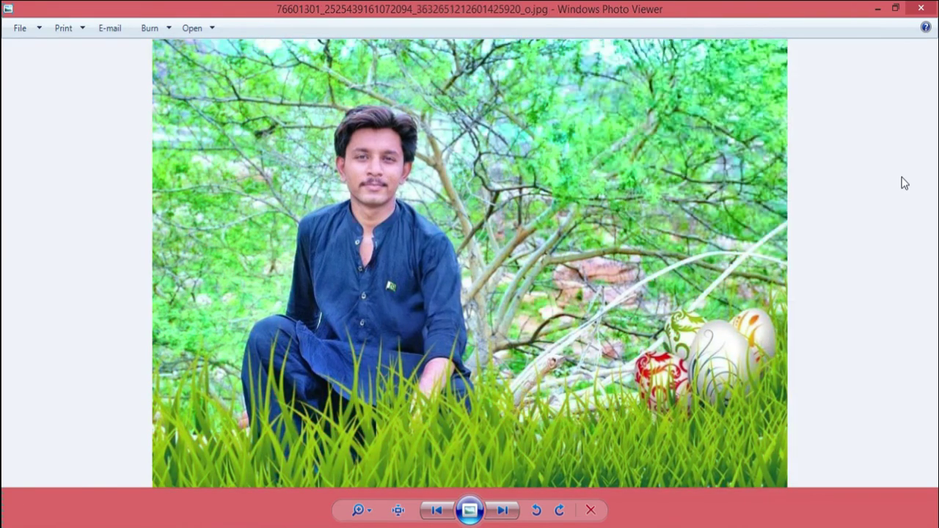
{"action": "key", "text": "Right"}
{"action": "key", "text": "Left"}
{"action": "key", "text": "Right"}
{"action": "key", "text": "Left"}
{"action": "key", "text": "Right"}
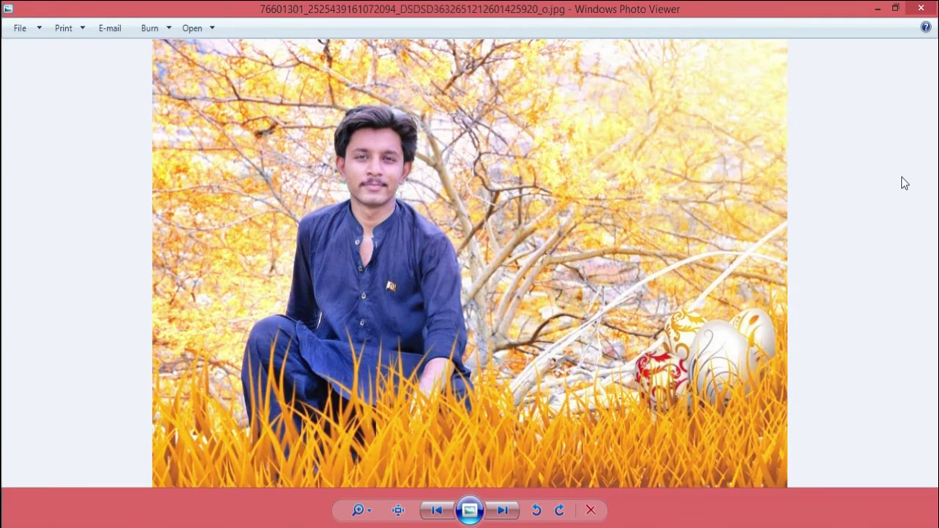
{"action": "key", "text": "Left"}
{"action": "key", "text": "Right"}
{"action": "key", "text": "Left"}
{"action": "key", "text": "Right"}
{"action": "key", "text": "Left"}
{"action": "key", "text": "Right"}
{"action": "key", "text": "Left"}
{"action": "key", "text": "Right"}
{"action": "key", "text": "Left"}
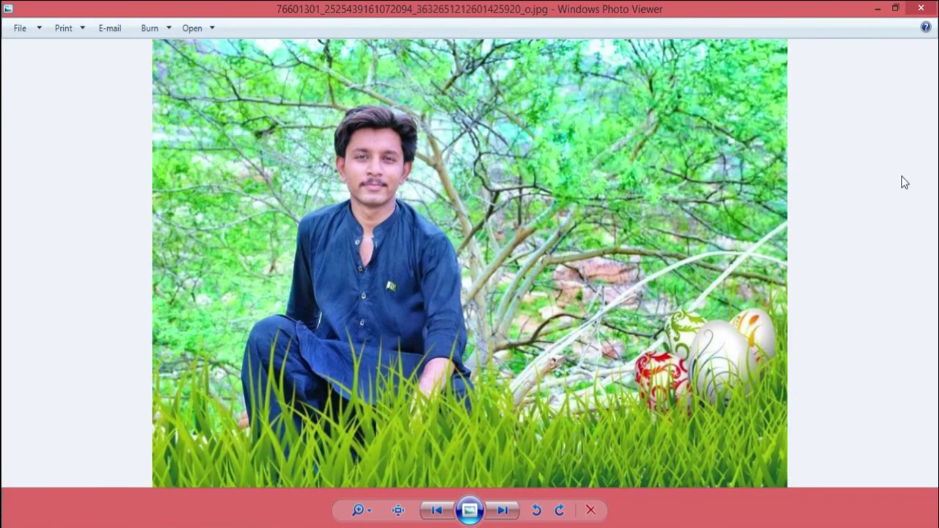
{"action": "left_click", "coordinate": [921, 8]}
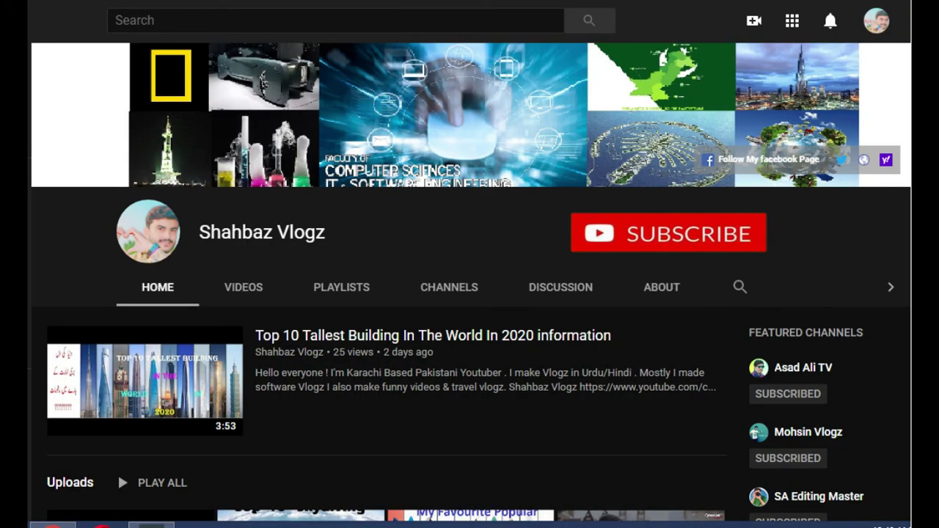